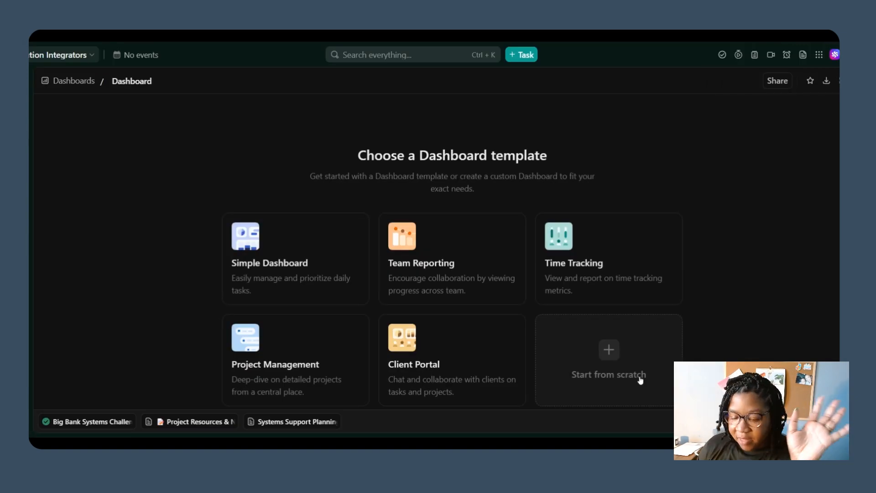
Step: Start a dashboard from scratch and add a Calculation card titled "Tasks Due This Week"
click(641, 380)
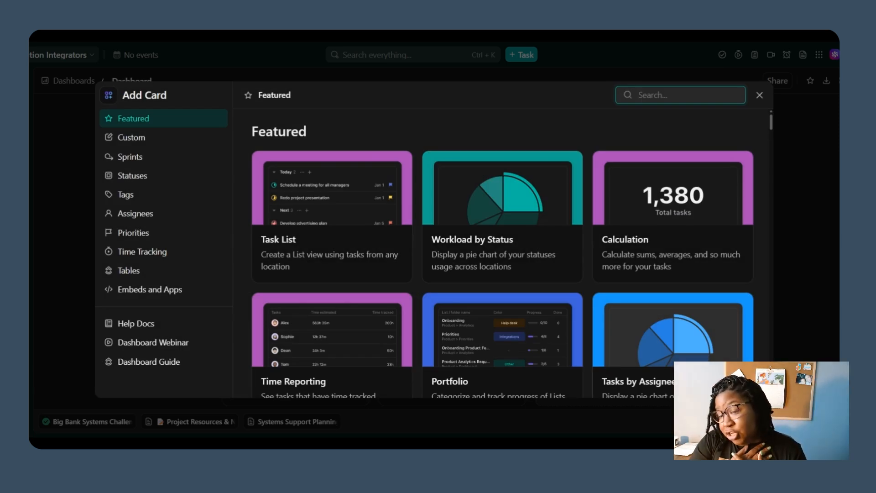
click(683, 233)
click(155, 135)
key(ctrl+a)
text(Tasks Due)
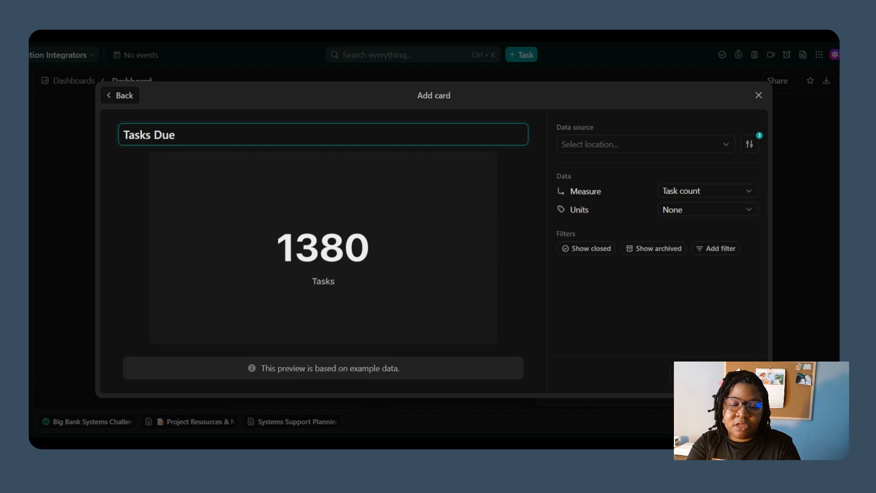
text( This Week)
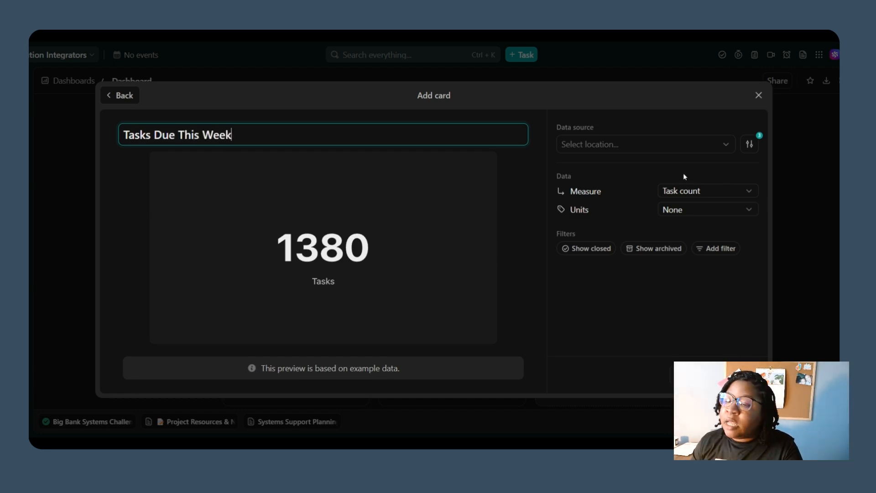
Step: Set the card's data source to the Solution Integrators HQ and Client Management spaces
click(645, 145)
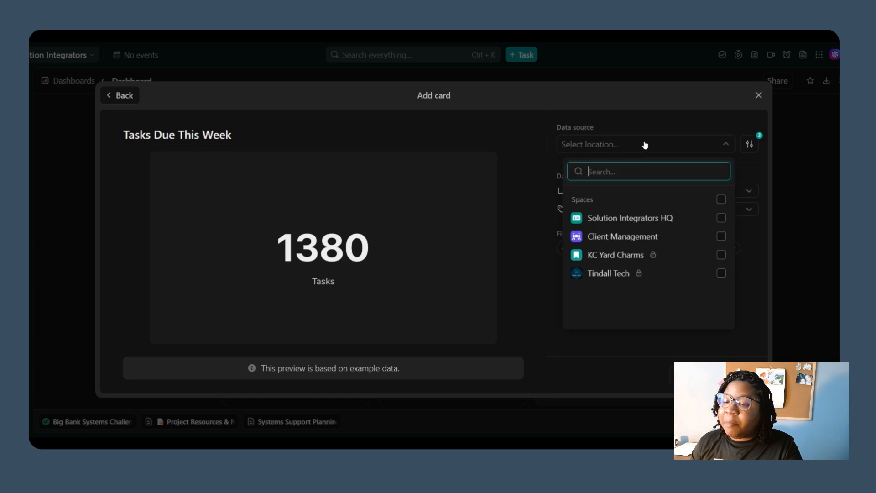
click(721, 218)
click(721, 236)
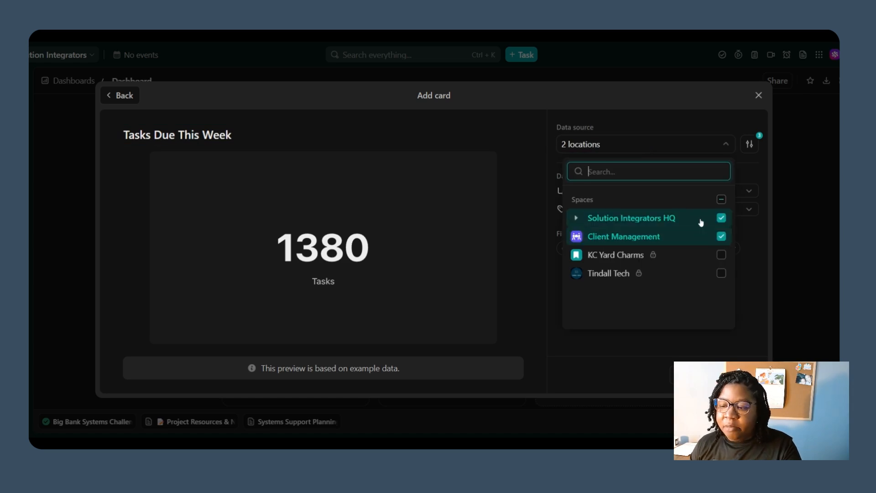
click(748, 263)
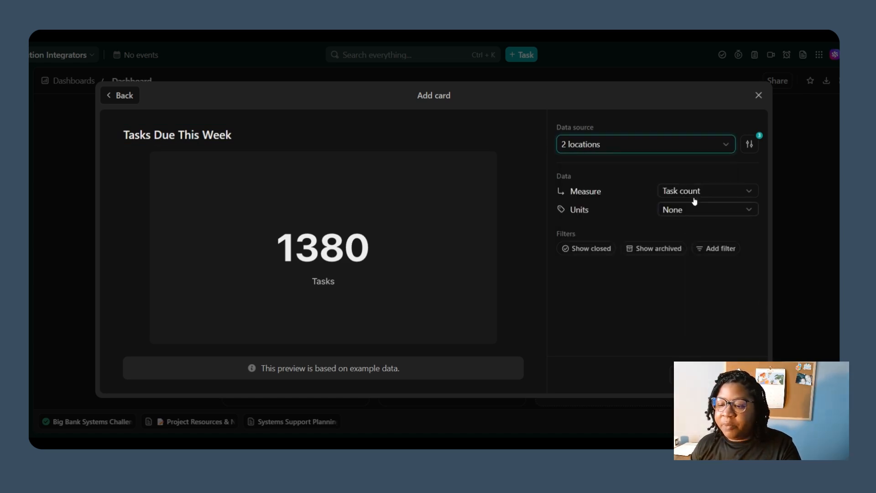
Step: Filter the card to tasks whose status is Not started or Active and whose due date is This week
click(716, 249)
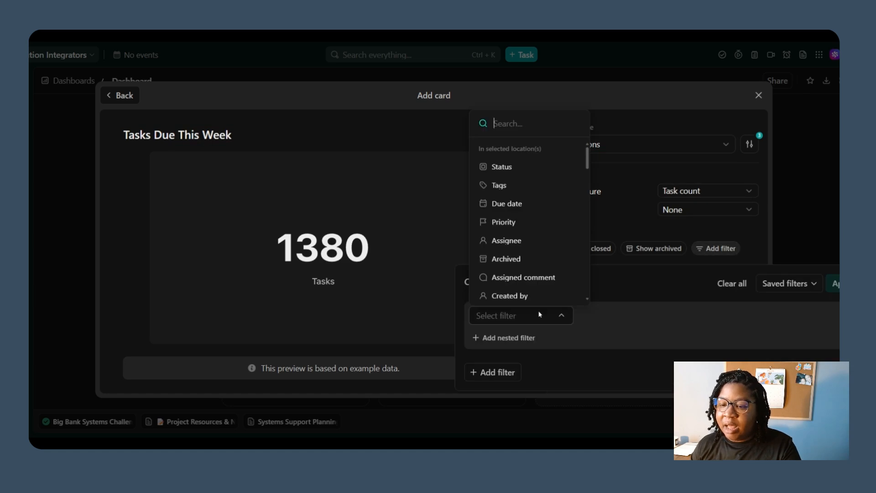
click(520, 170)
click(658, 314)
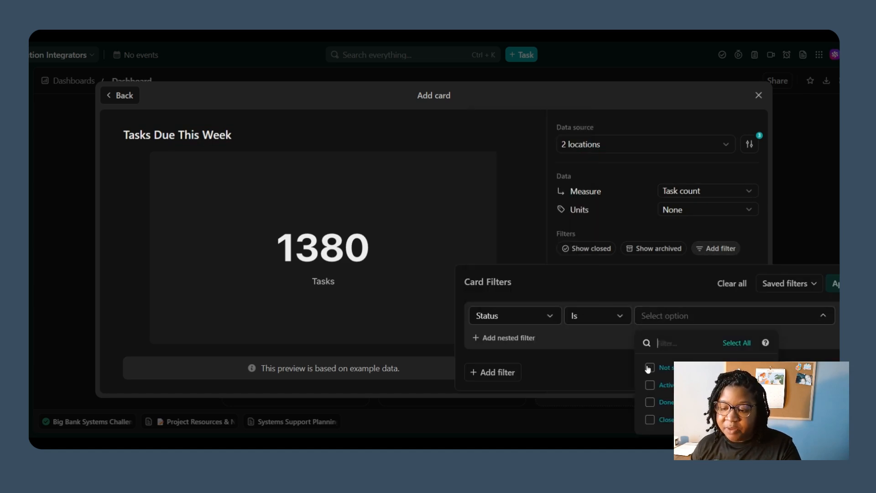
click(649, 368)
click(651, 386)
click(531, 344)
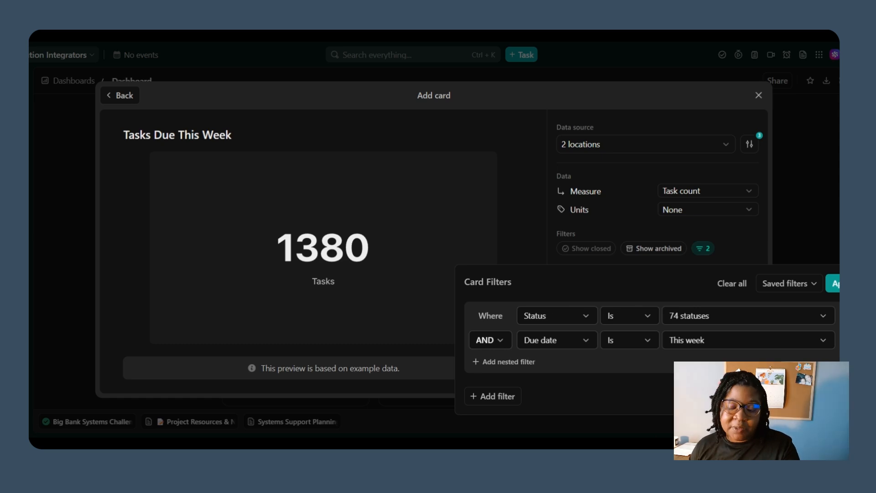
Step: Add a nested filter for Assignee is Me Mode, apply the filters and add the card to the dashboard
click(524, 365)
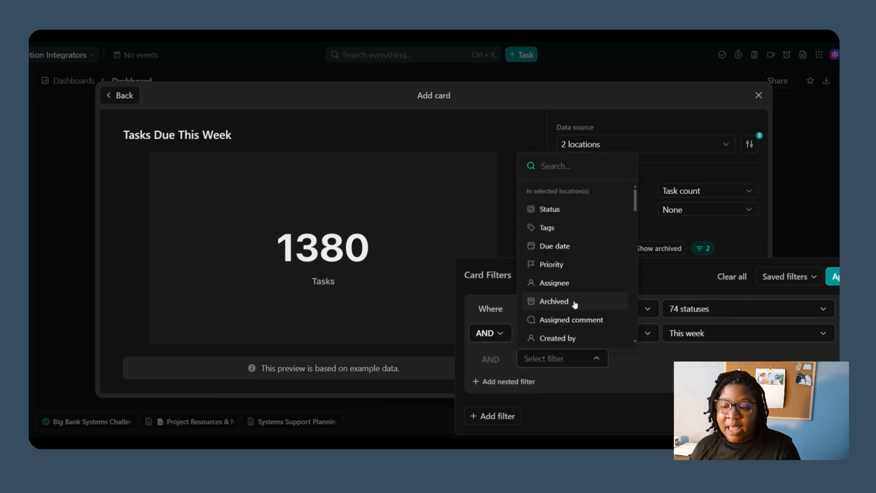
click(579, 285)
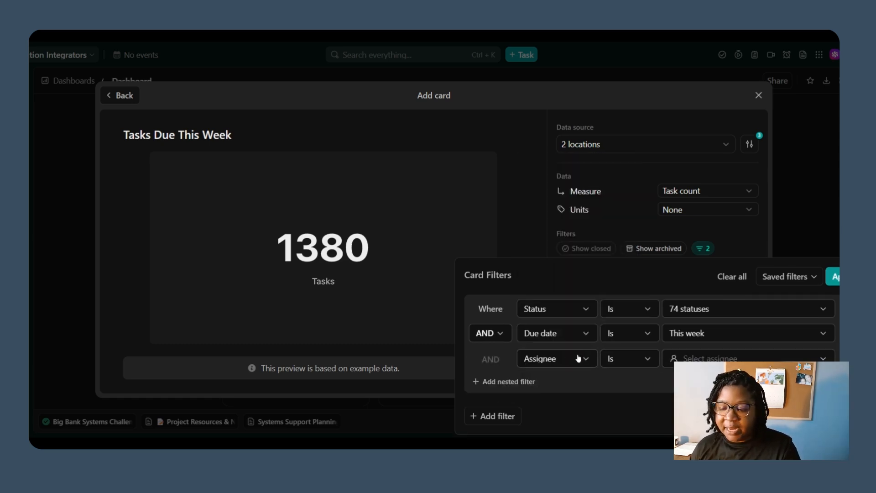
click(669, 307)
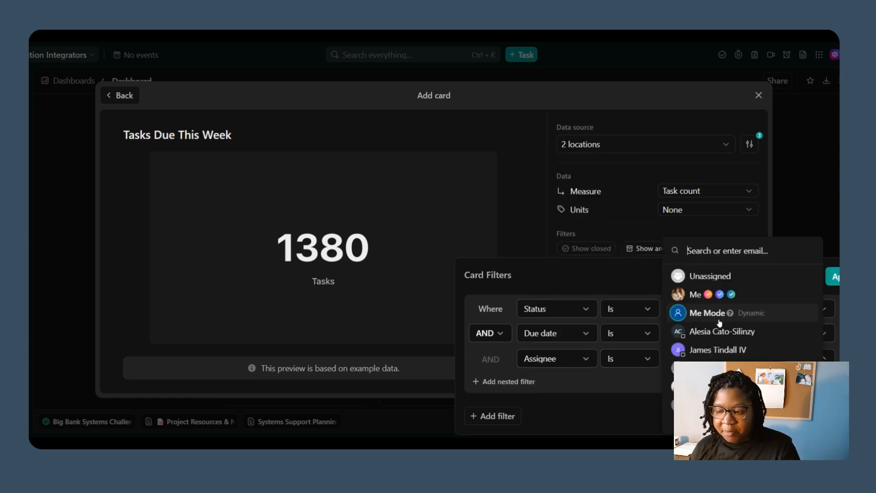
click(834, 277)
click(735, 375)
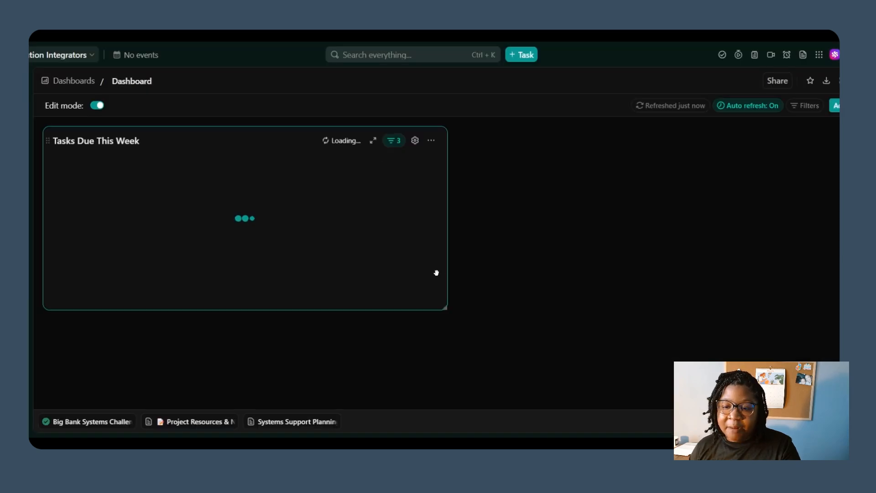
Step: Shrink the Tasks Due This Week card to a small tile and duplicate it
drag(443, 307, 169, 211)
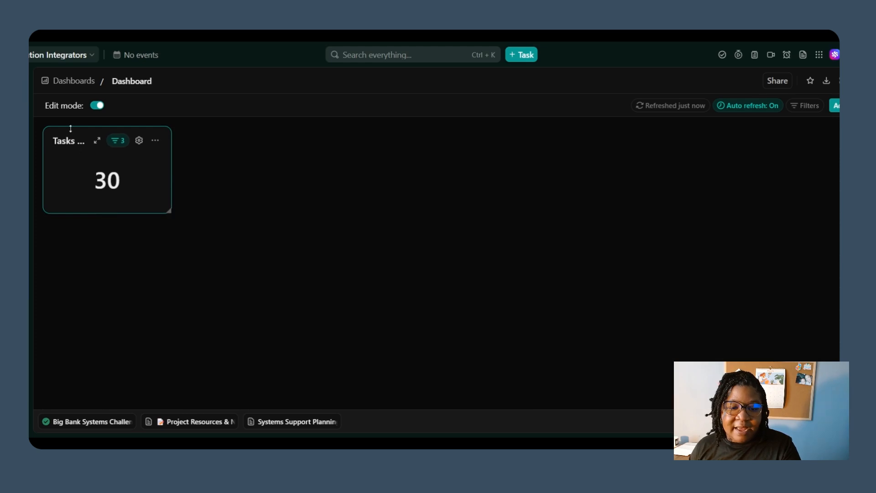
click(156, 142)
click(142, 167)
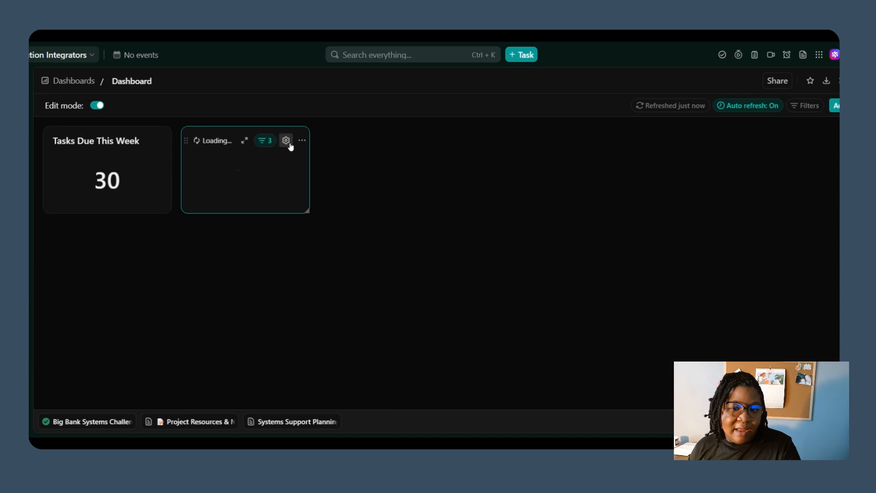
Step: Open the duplicated card's settings and rename it "Tasks Closed Today"
click(288, 141)
click(142, 121)
drag(147, 121, 67, 121)
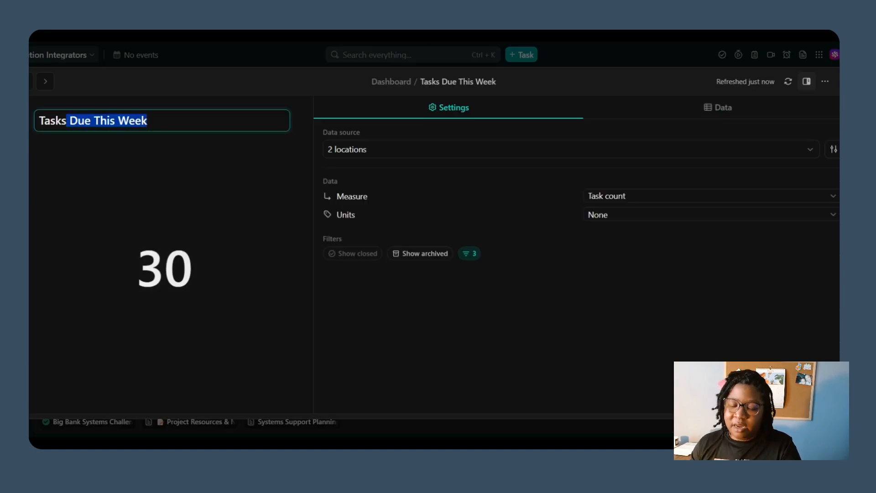
text(Closed Today)
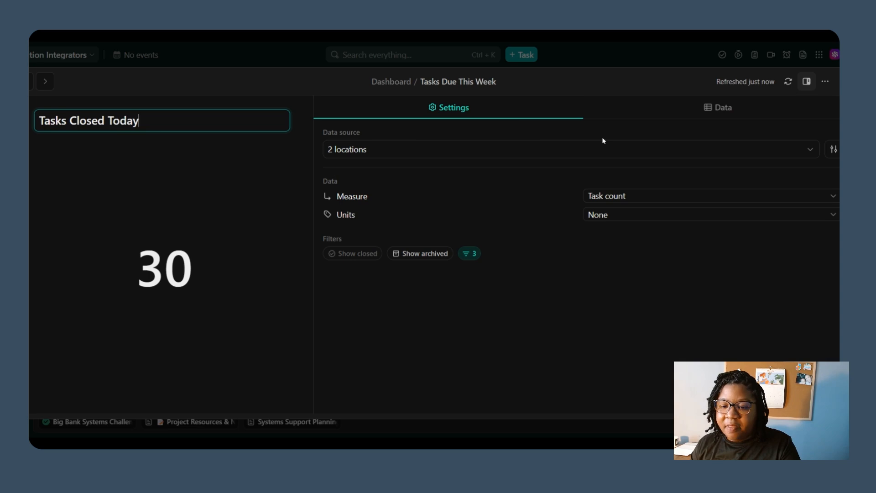
click(603, 145)
click(463, 270)
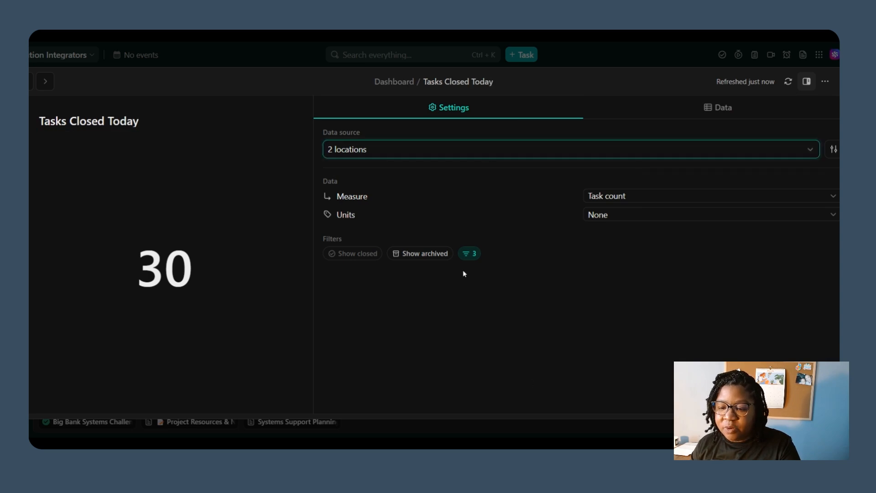
Step: Change the card's due date filter to Date closed is Today
click(469, 254)
click(561, 334)
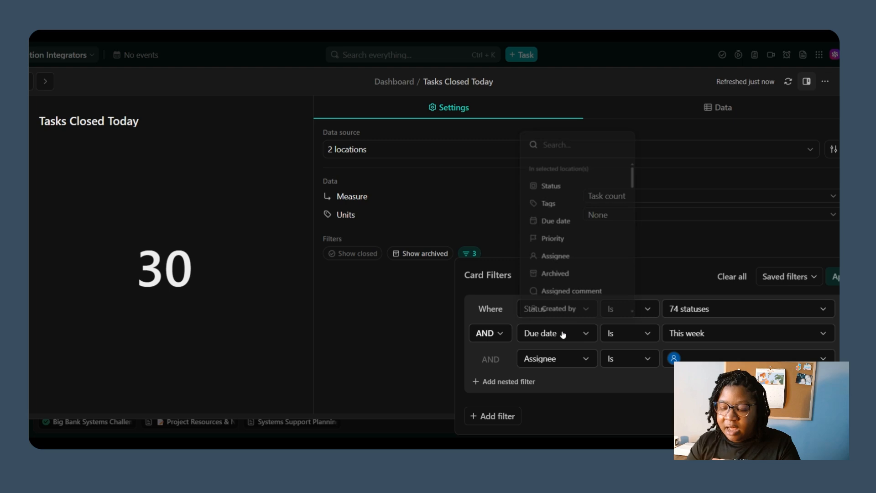
text(date closed)
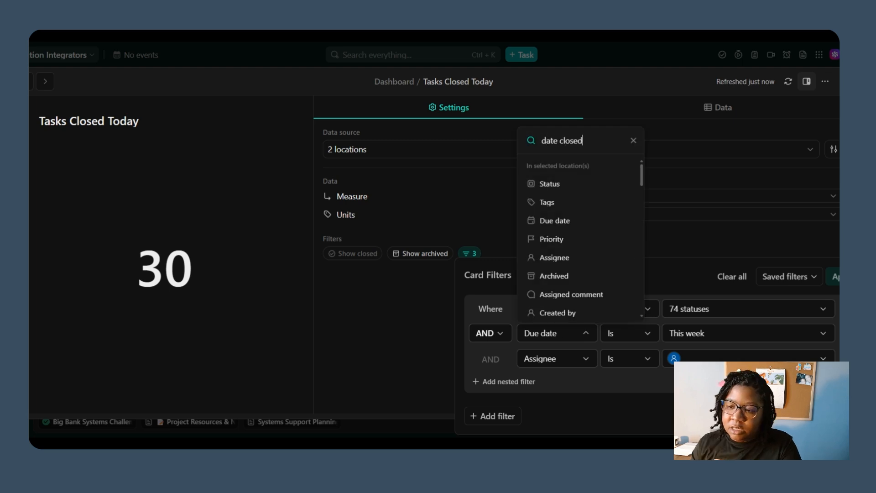
click(570, 184)
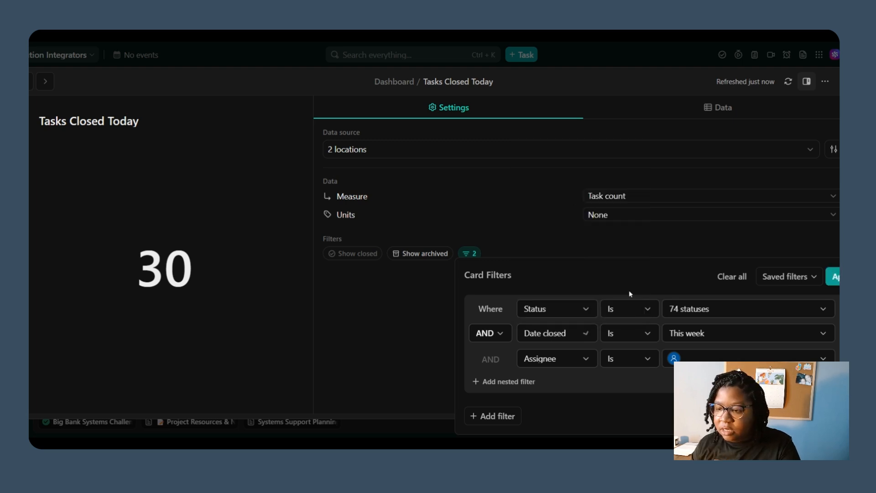
click(731, 334)
click(753, 268)
Step: Remove the date, assignee and status filters from the Tasks Closed Today card
click(846, 336)
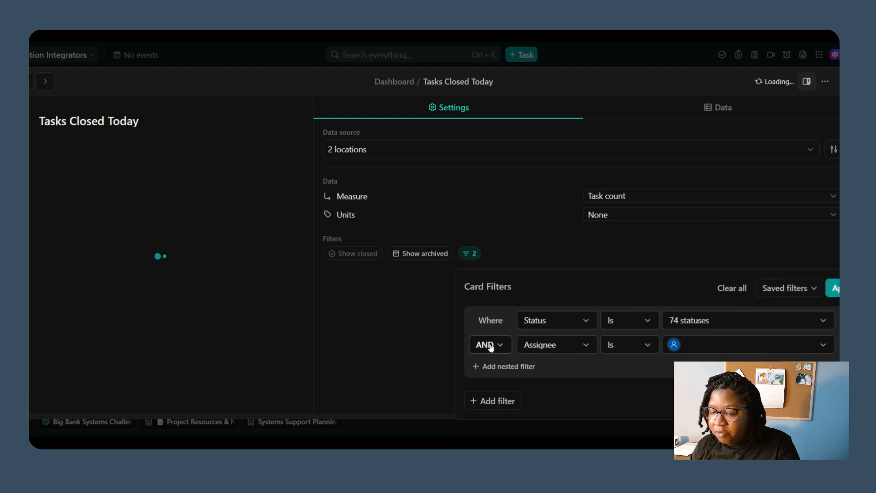
click(838, 351)
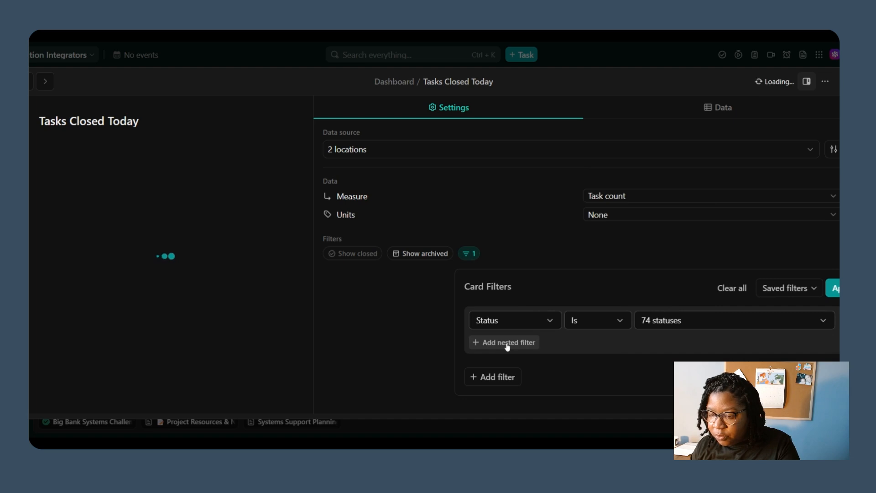
click(838, 320)
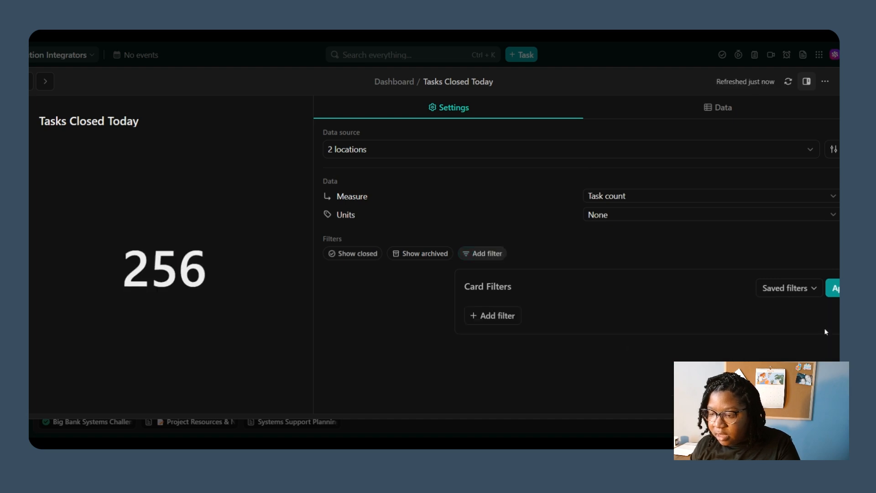
Step: Add and apply a new filter for Date closed is Today, and include closed tasks in the card
click(507, 319)
text(date c)
key(Return)
click(676, 324)
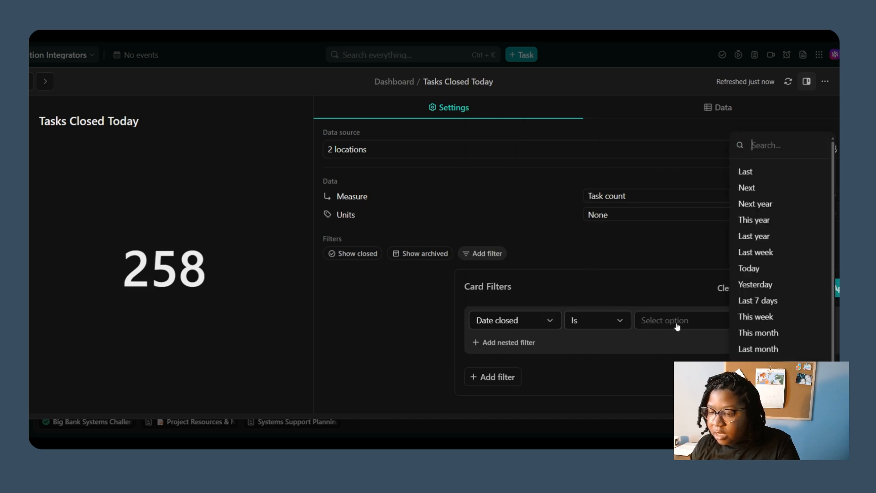
click(749, 268)
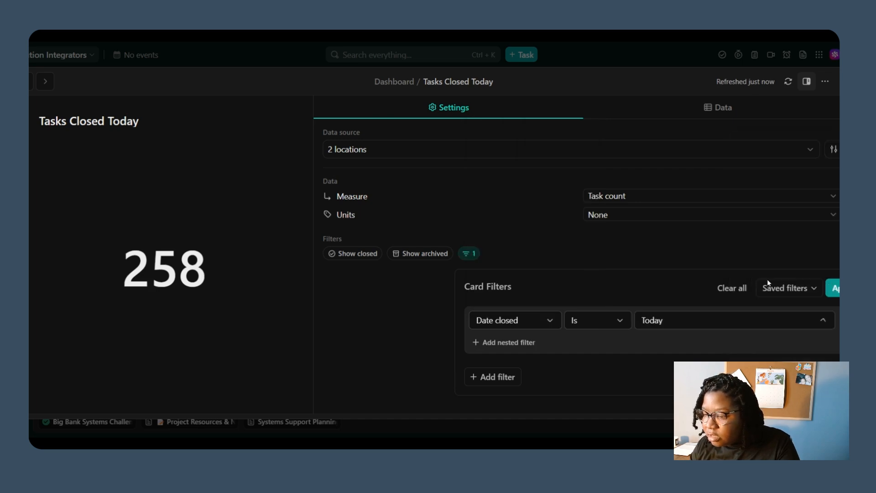
click(834, 296)
click(353, 254)
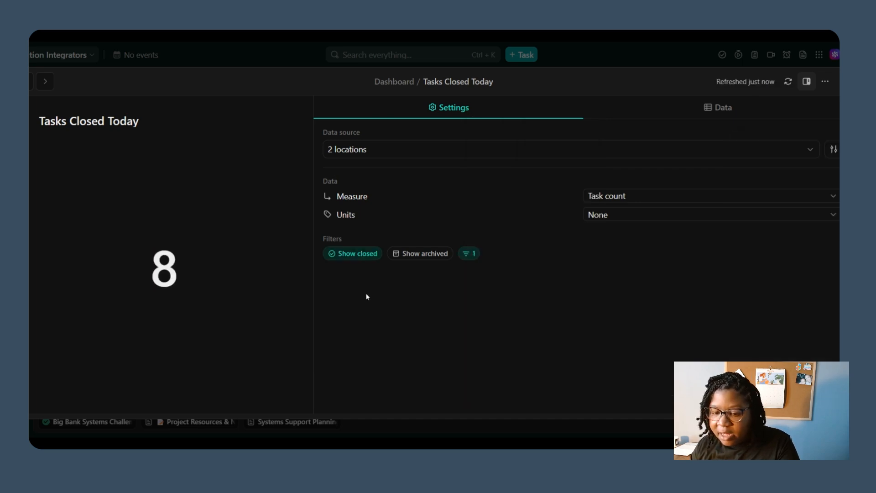
Step: Open the task data behind Tasks Closed Today, hide its Status column and return to the dashboard
click(732, 115)
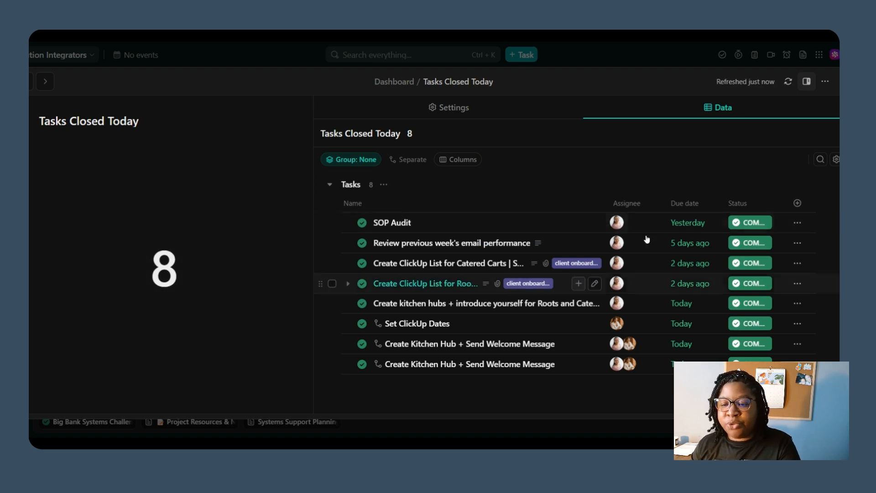
click(744, 206)
click(751, 343)
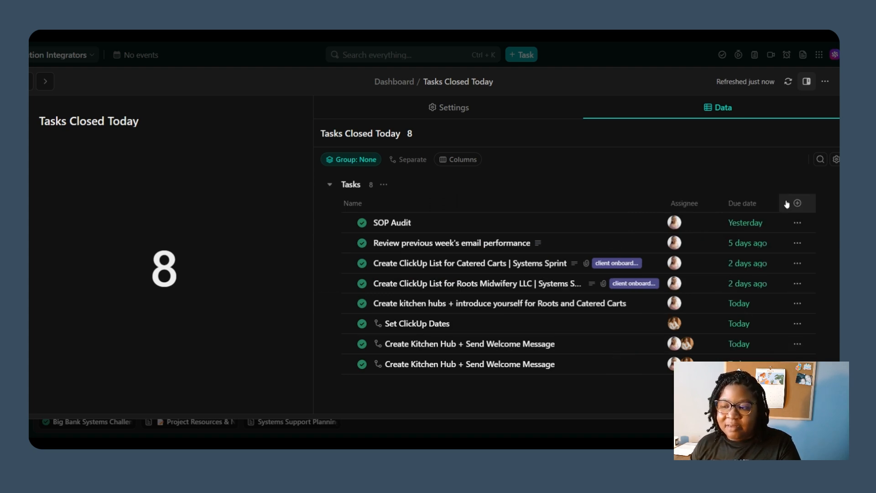
click(837, 81)
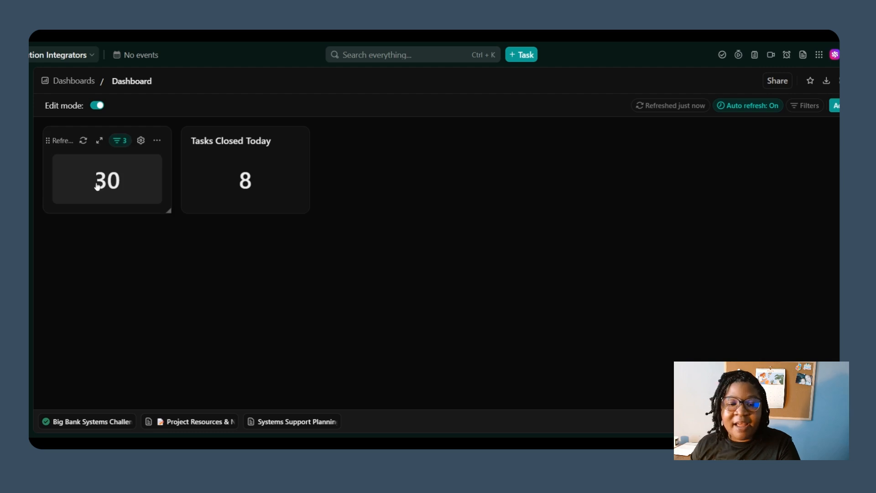
Step: Open the task data behind the Tasks Due This Week card and hide its Status column
click(121, 187)
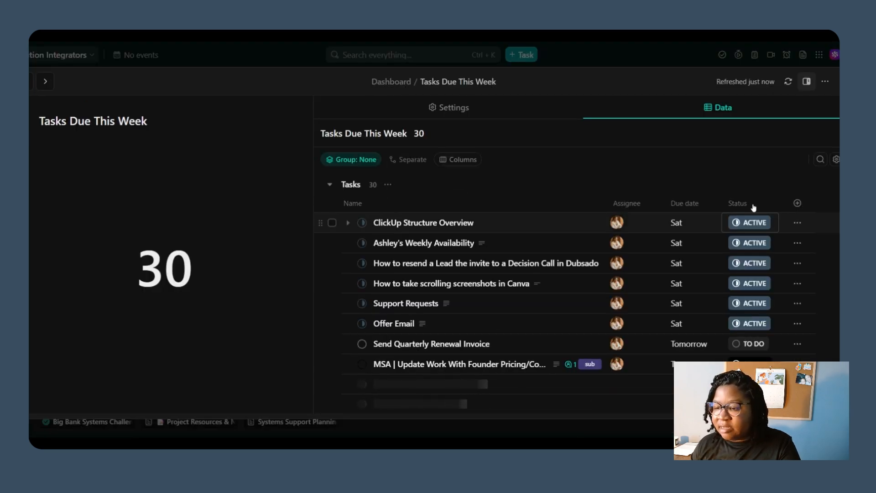
click(744, 210)
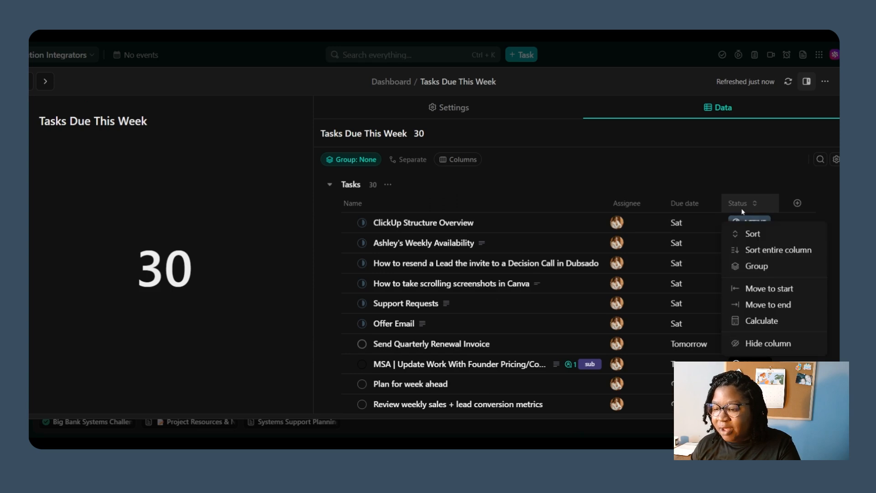
click(753, 341)
Step: Find the Latest comment field and show it as a column in the Tasks Due This Week list
click(798, 204)
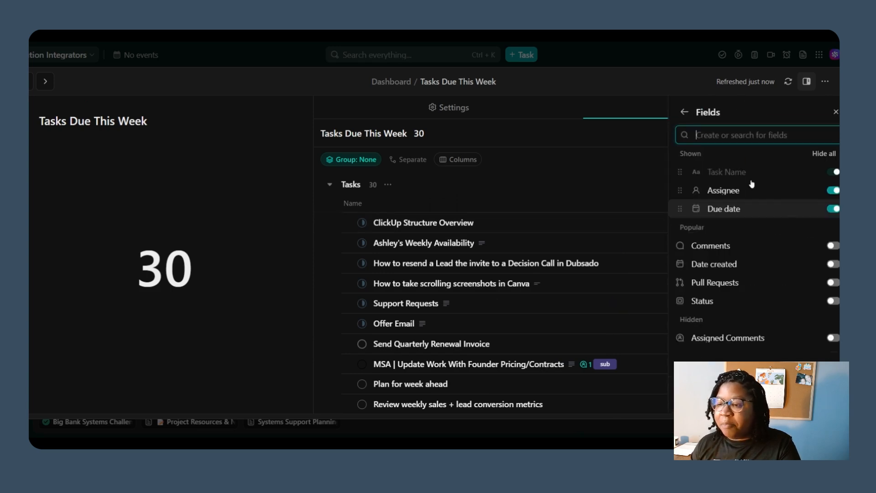
text(l)
key(BackSpace)
text(latest comm)
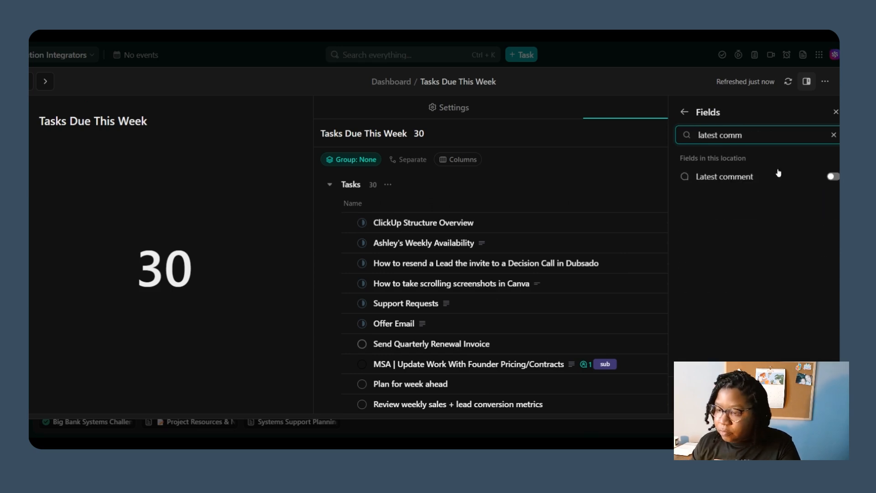
click(833, 176)
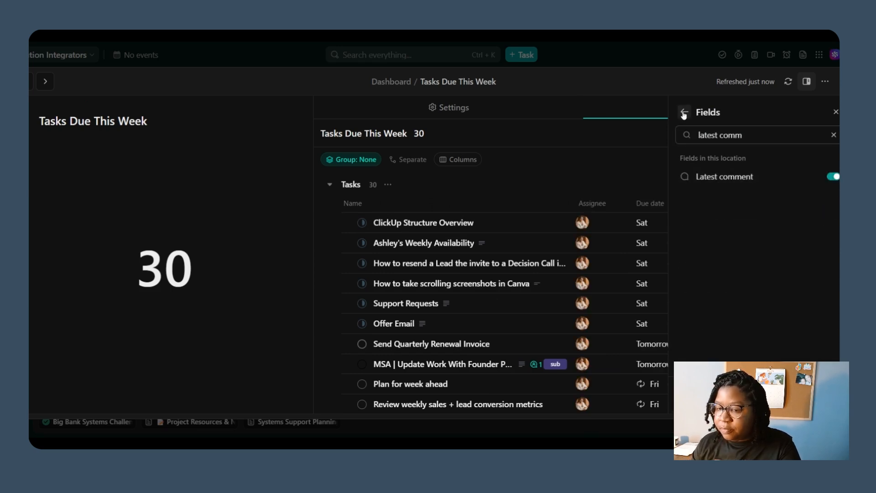
Step: Return from the Tasks Due This Week data to the dashboard and place that card directly below Tasks Closed Today
click(684, 112)
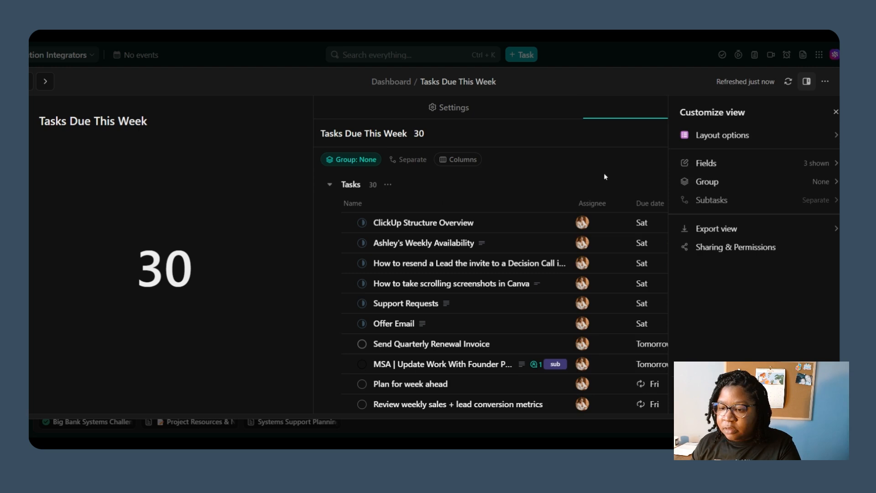
click(835, 111)
click(838, 91)
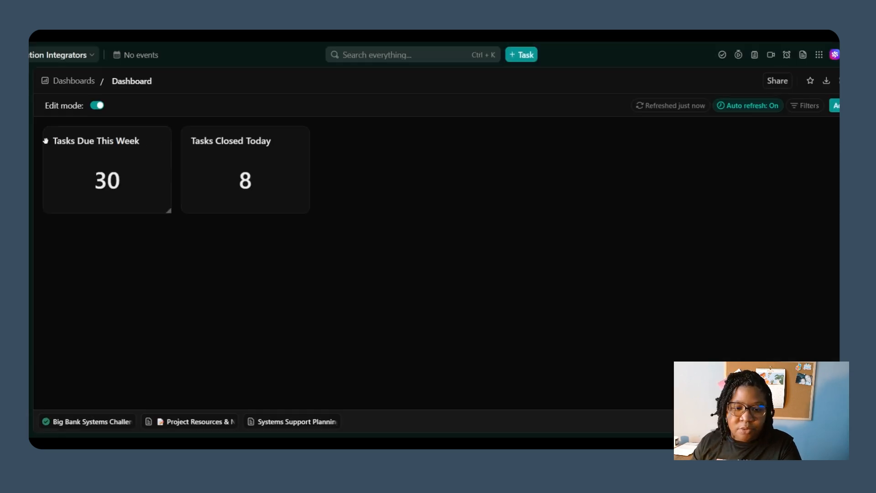
drag(48, 142, 178, 240)
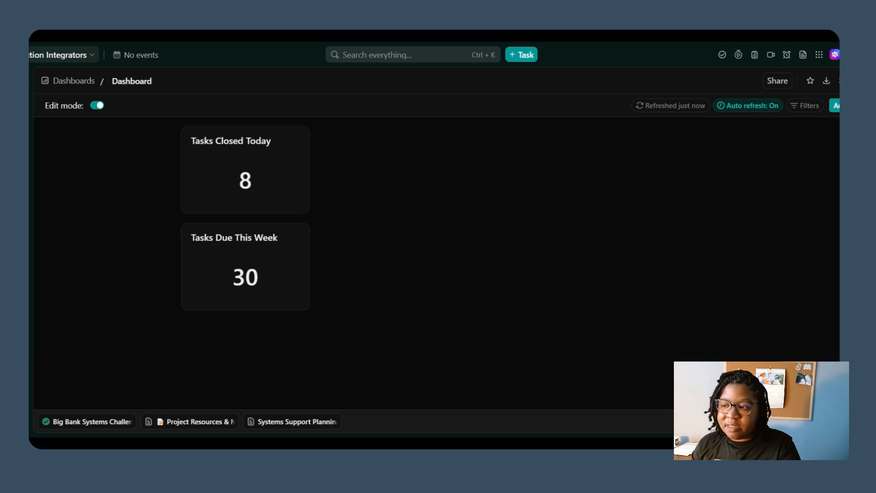
Step: Add a Notes card beside the two calculation cards and widen it to fill the rest of the row
click(835, 106)
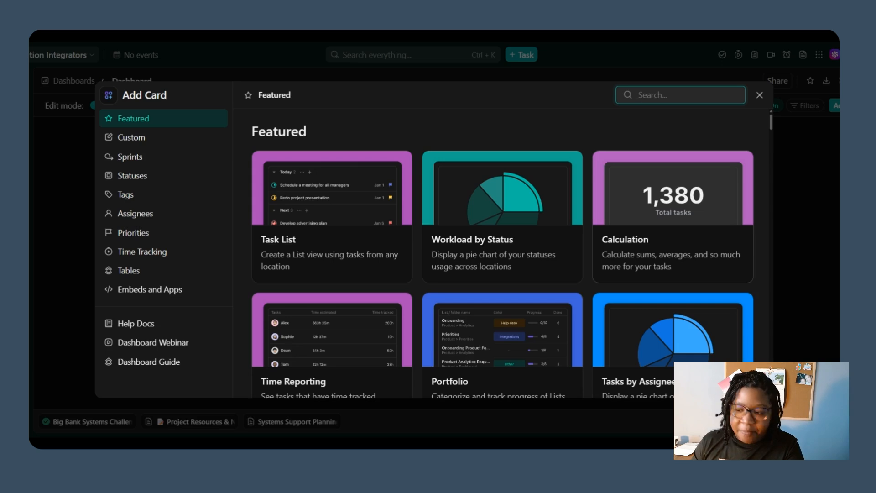
scroll(338, 256, down, 5)
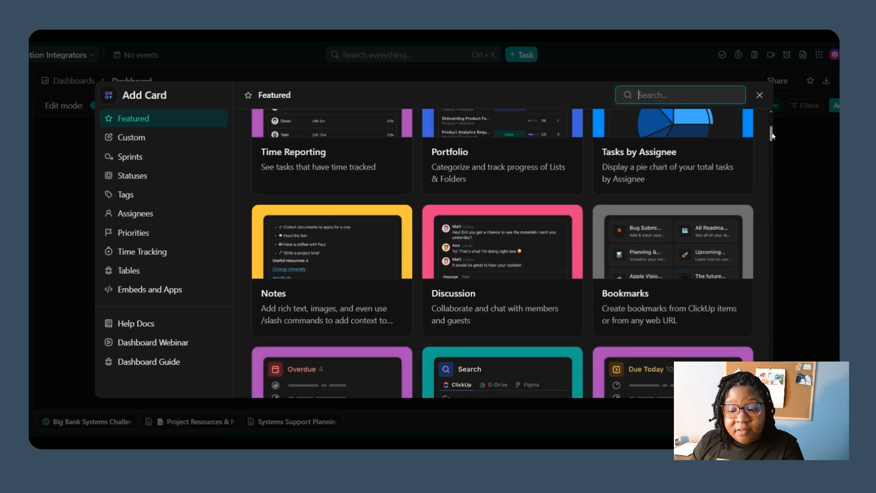
click(337, 264)
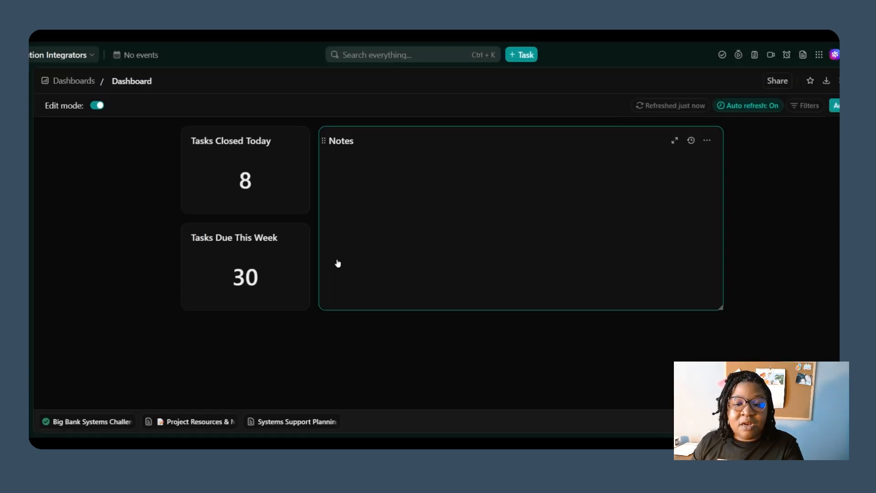
drag(724, 201, 839, 200)
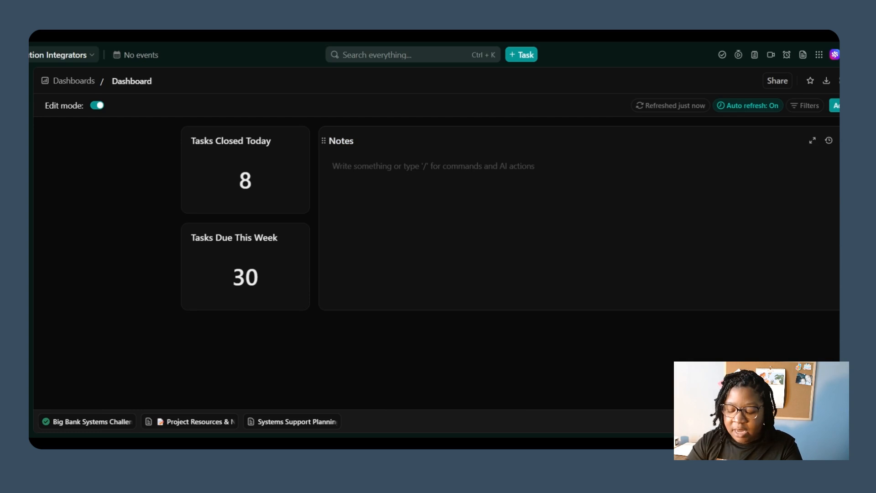
Step: Insert a green banner reading "Money Making Ideas" in the Notes card and give it the money-mouth face emoji
text(/banne)
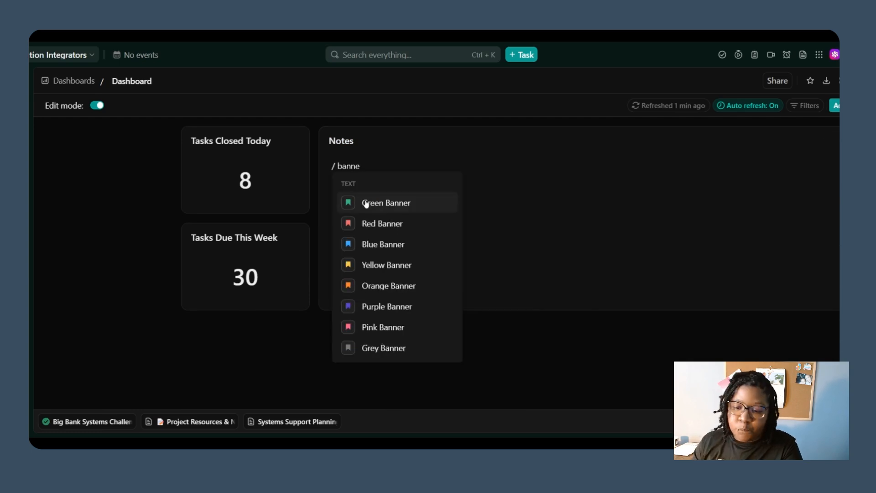
click(365, 202)
text(Money Making Ideas)
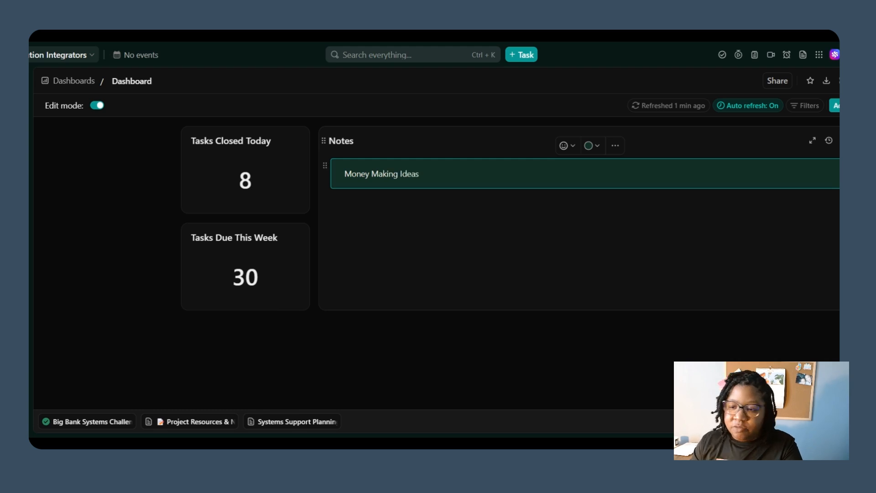
click(566, 146)
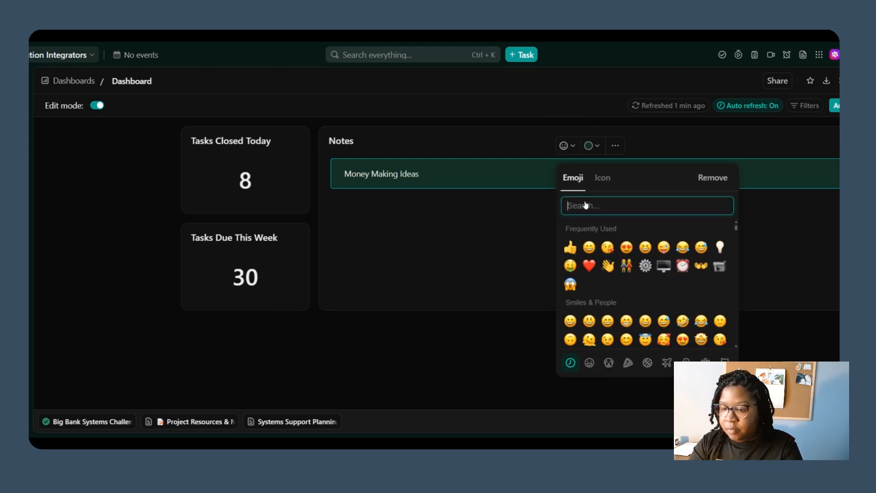
click(571, 265)
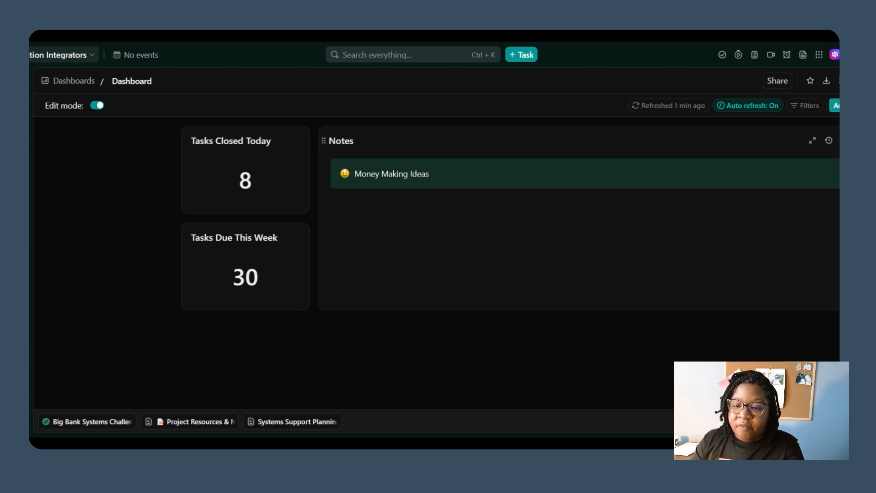
Step: Leave blank lines under the green banner and insert a blue banner reading "Things to Consider" with a light bulb emoji
click(431, 173)
key(Return)
key(Return)
key(Return)
key(Return)
key(Return)
key(Return)
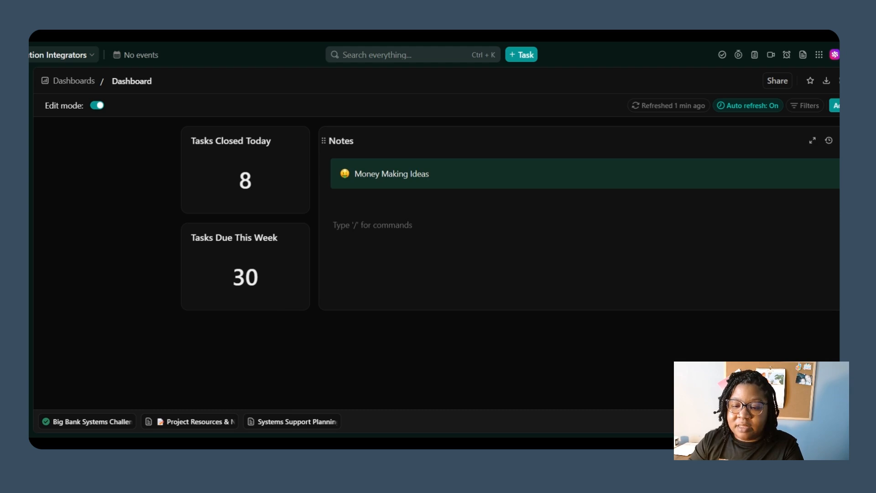
text(/ban)
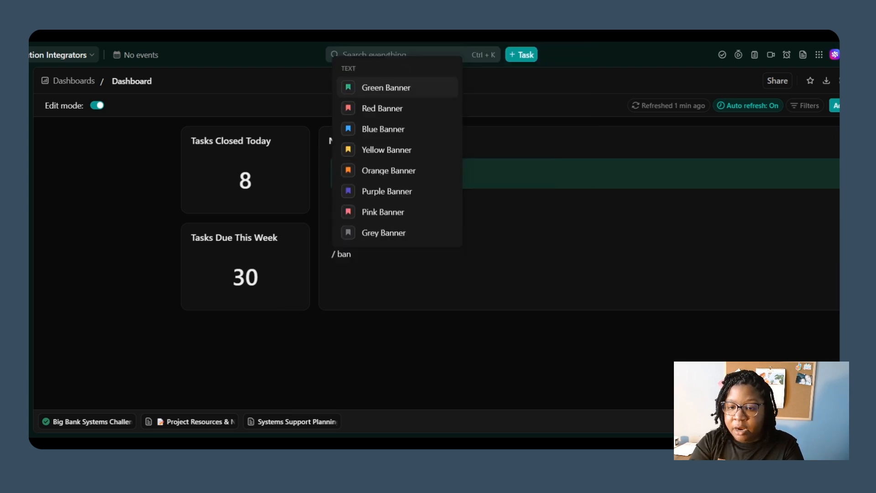
text(ner)
click(422, 130)
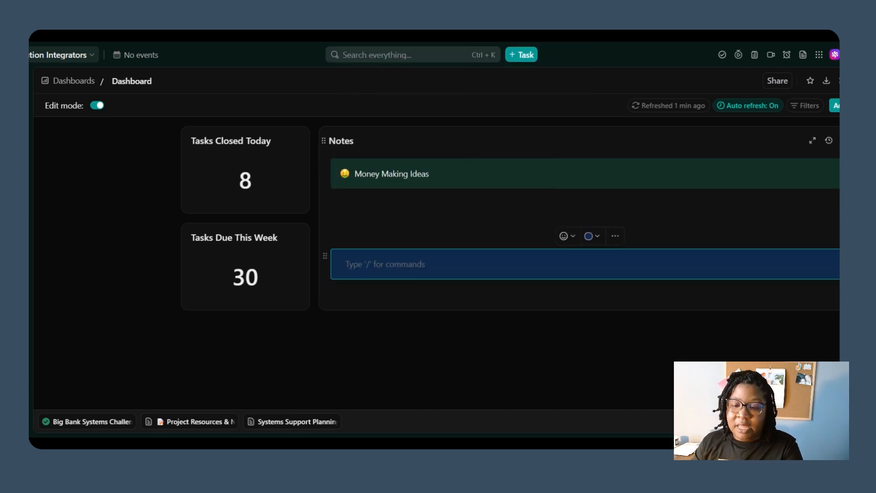
text(Things to Consider)
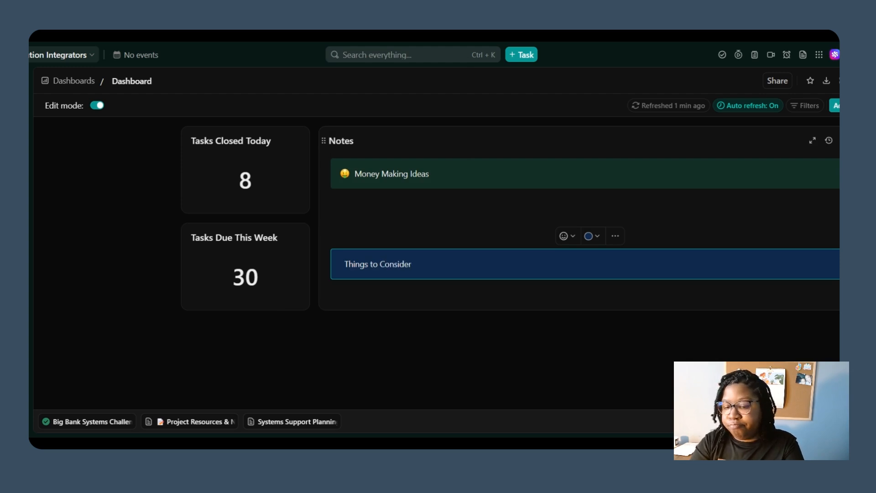
click(564, 236)
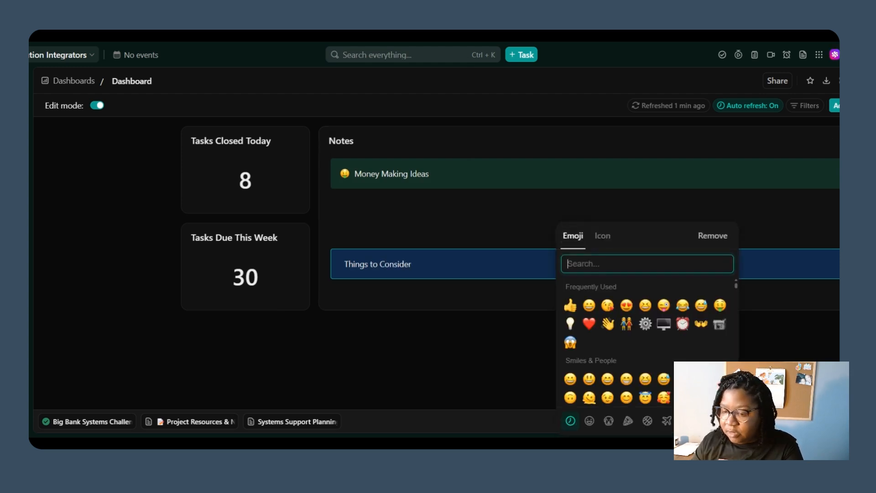
click(570, 324)
Step: Add the bullet point "Update website copy" under the Money Making Ideas banner
click(453, 294)
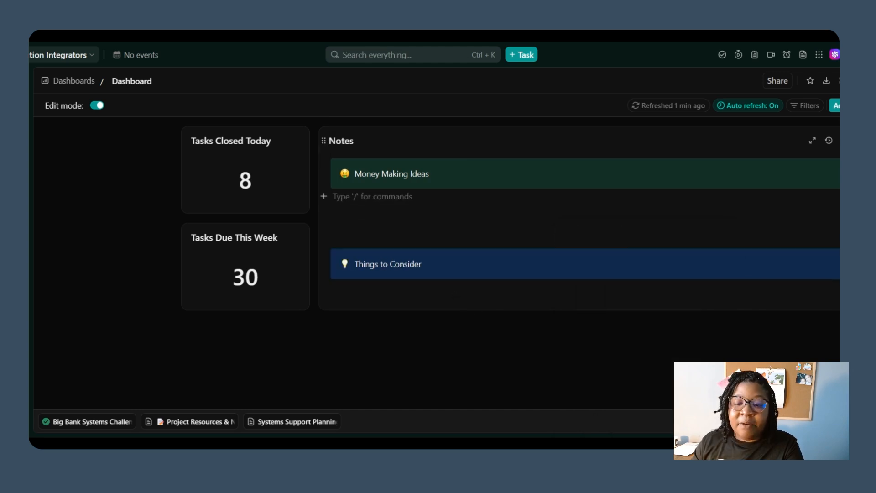
text(-)
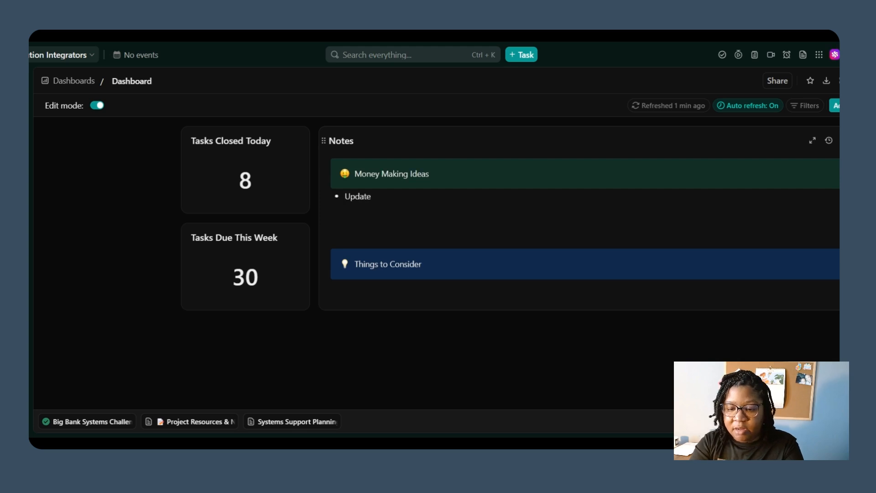
text(Update website copy)
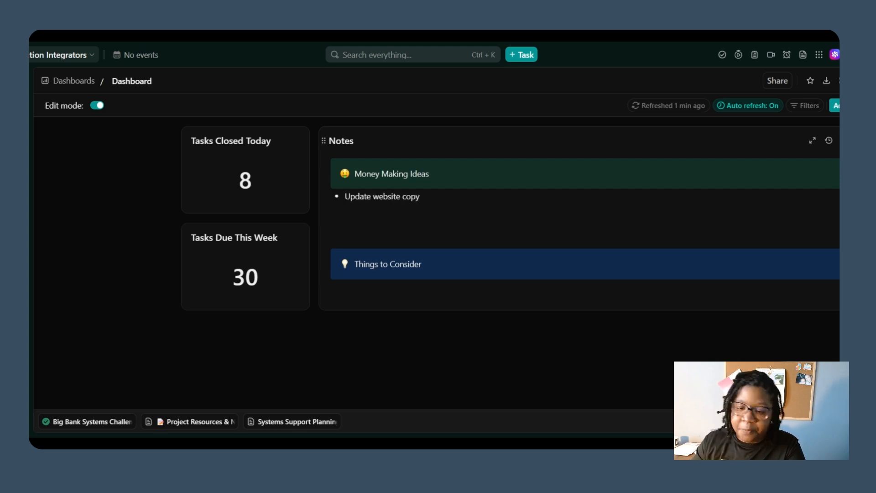
key(ctrl+shift+Left)
key(ctrl+shift+Left)
key(ctrl+shift+Left)
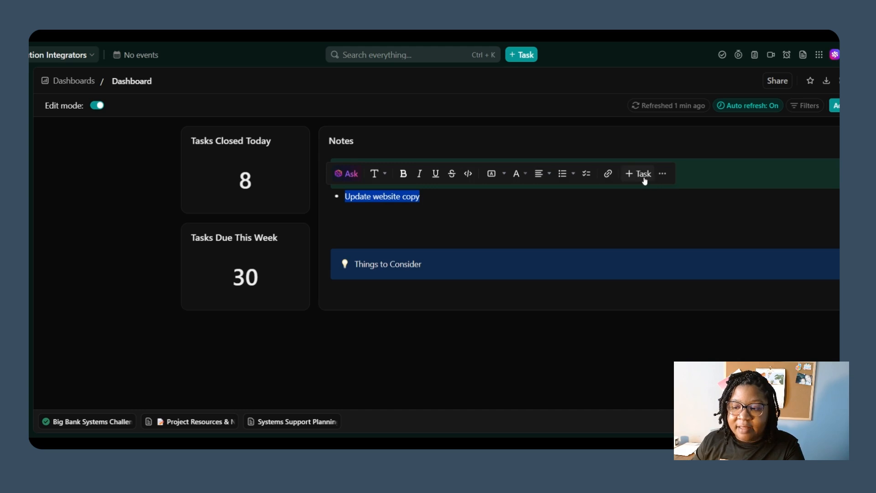
click(642, 174)
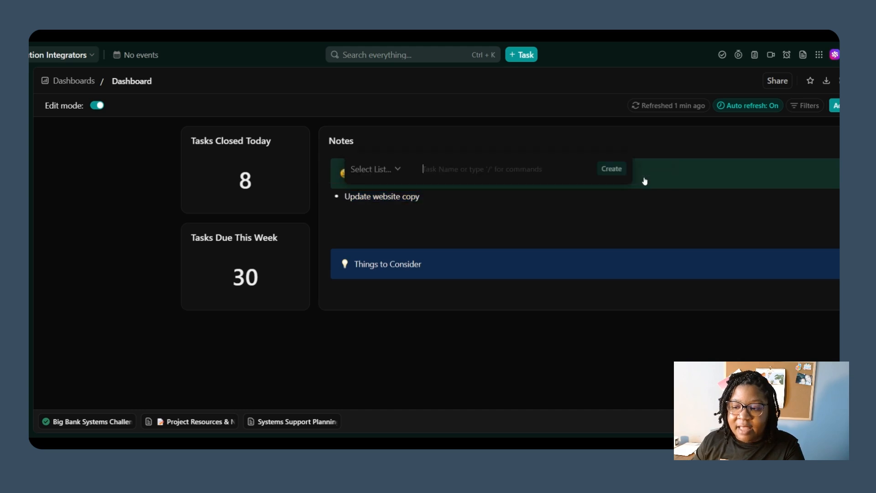
click(390, 179)
click(606, 224)
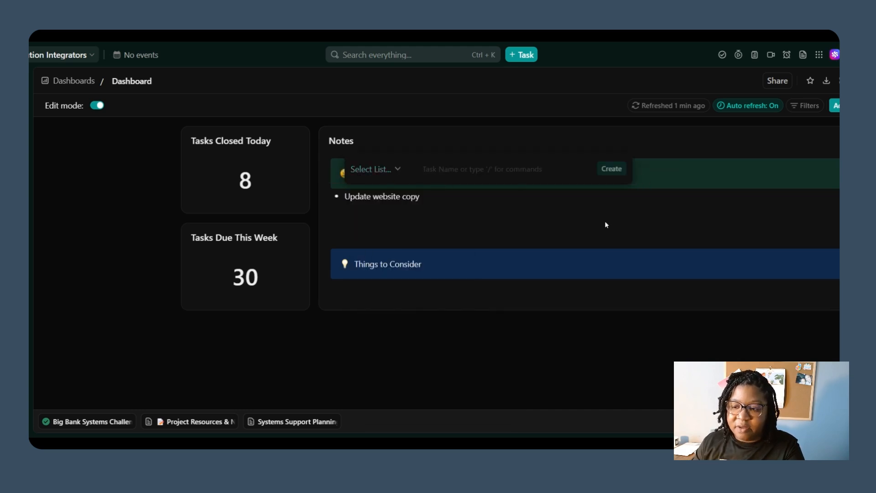
click(606, 224)
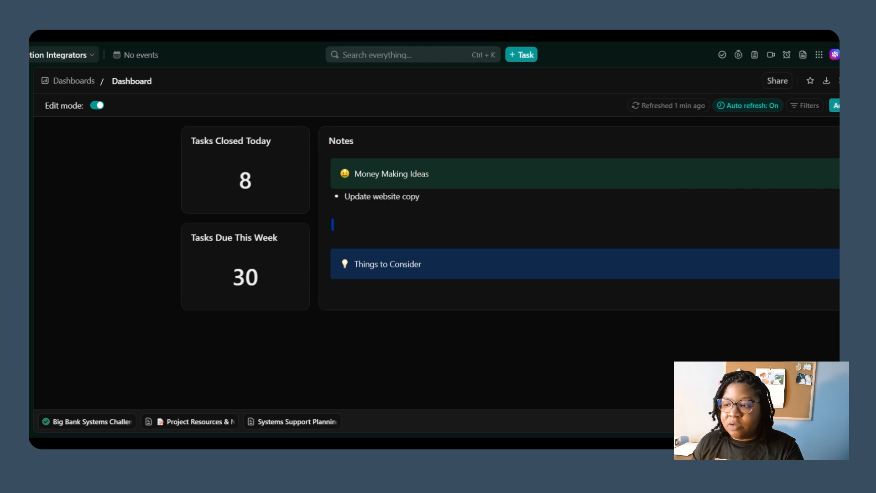
Step: Add a second Notes card to the dashboard and title it "Quick Links"
click(836, 106)
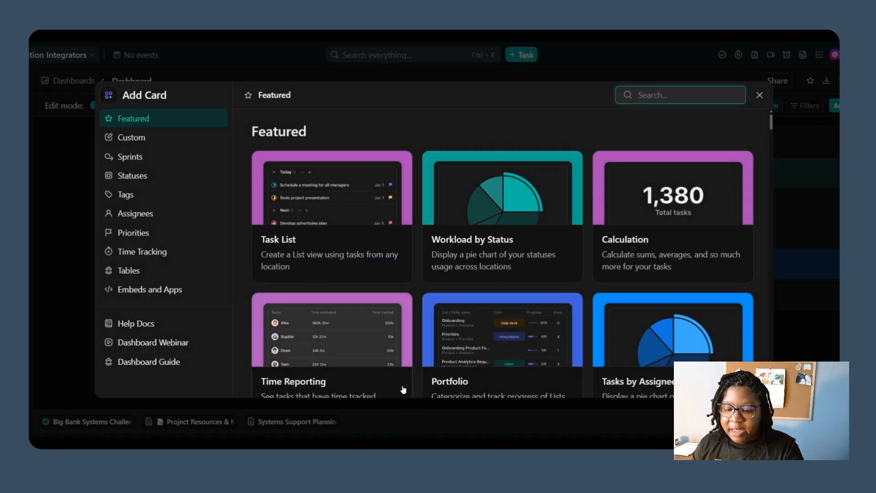
drag(771, 123, 771, 133)
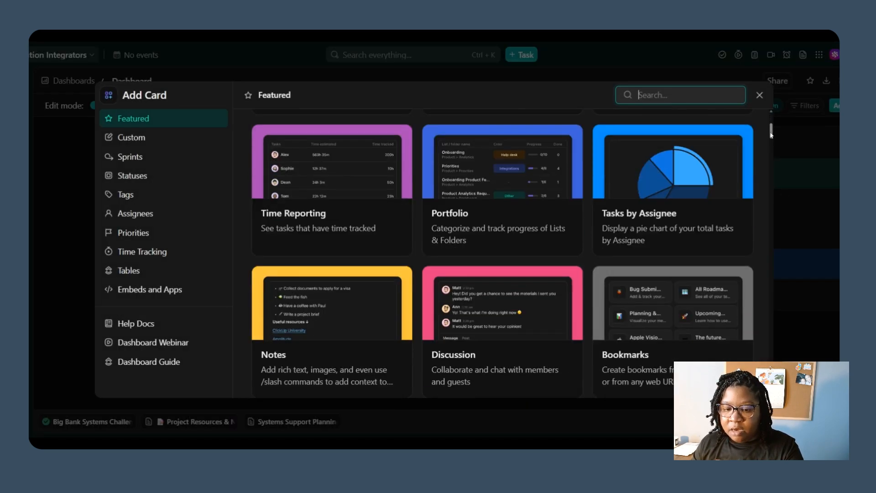
scroll(772, 134, down, 3)
click(331, 197)
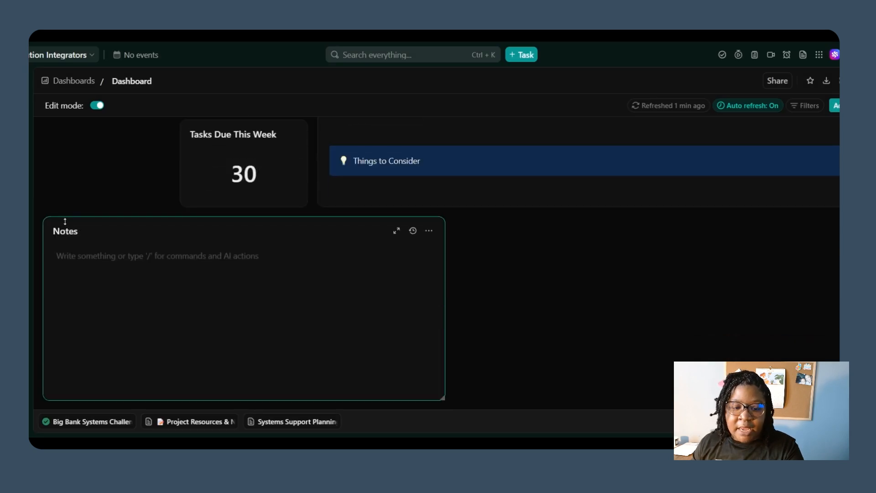
click(65, 231)
text(Quick Links)
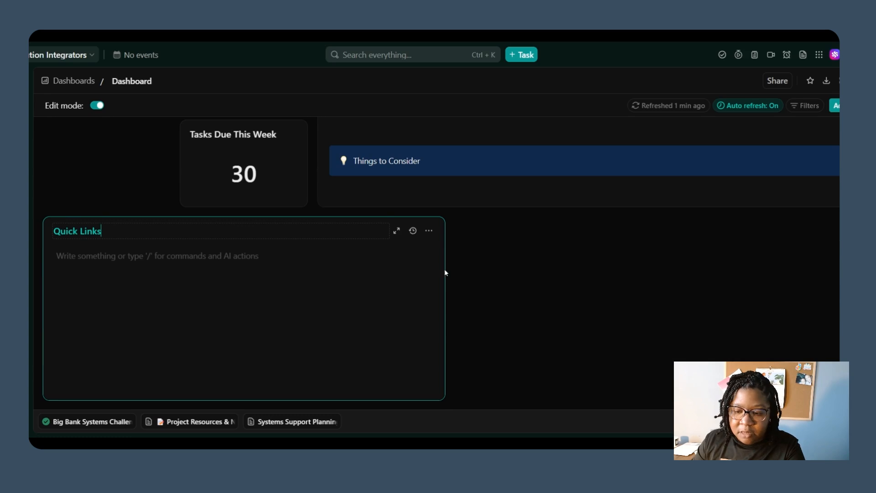
Step: Narrow the Quick Links card to one calculation card's width and move it into the empty space beside Tasks Closed Today
drag(446, 272, 105, 255)
drag(230, 270, 172, 260)
drag(47, 231, 52, 137)
click(152, 223)
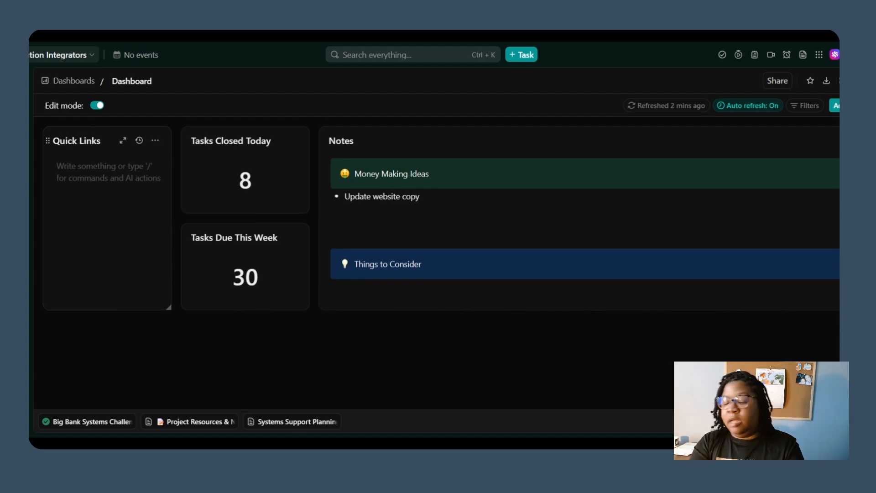
text(/ bu)
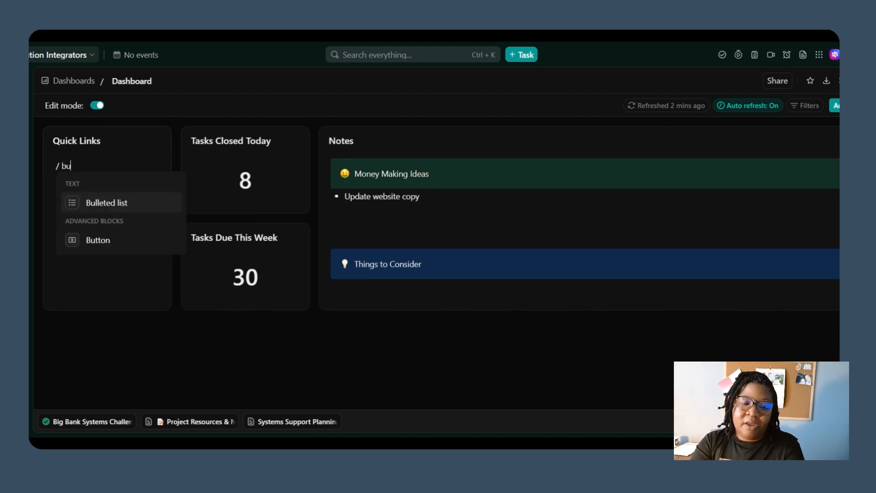
key(Down)
key(Return)
text(Dubsado)
text(ww)
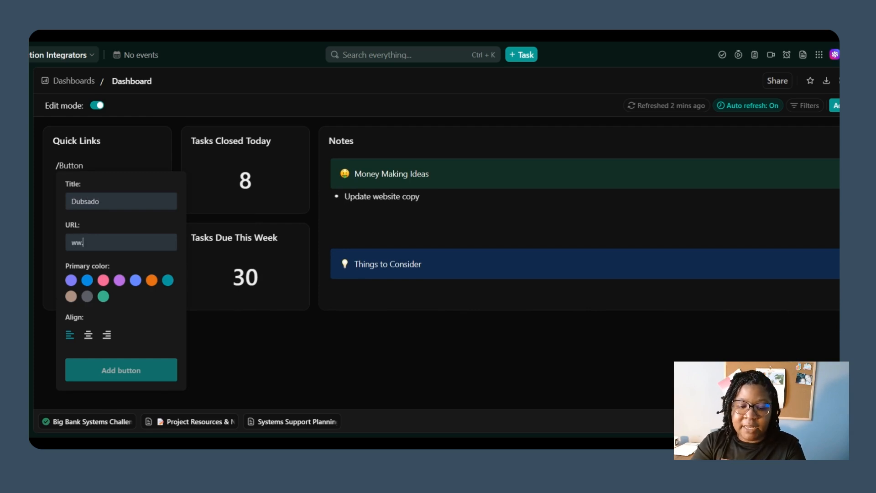
text(w.)
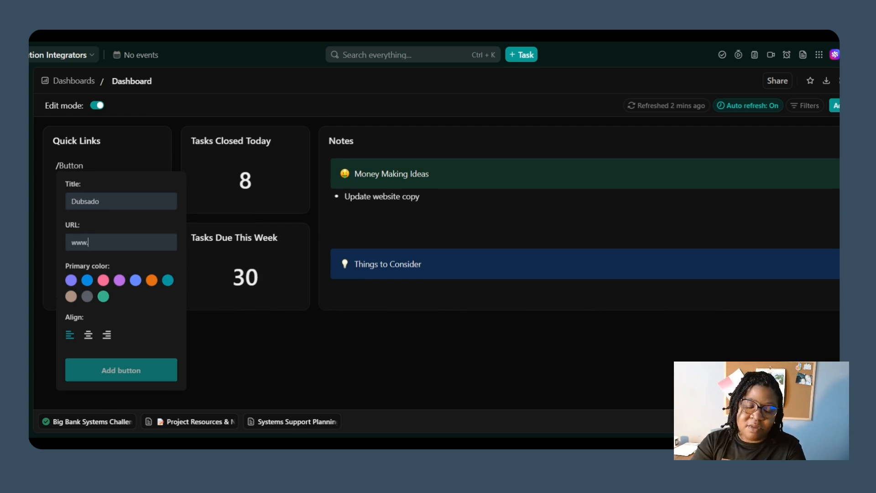
text(hello.dubsado.c)
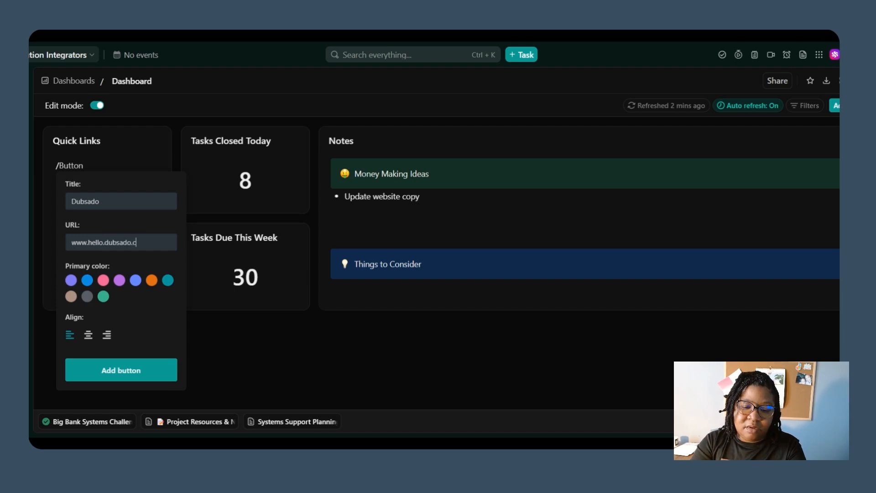
text(om)
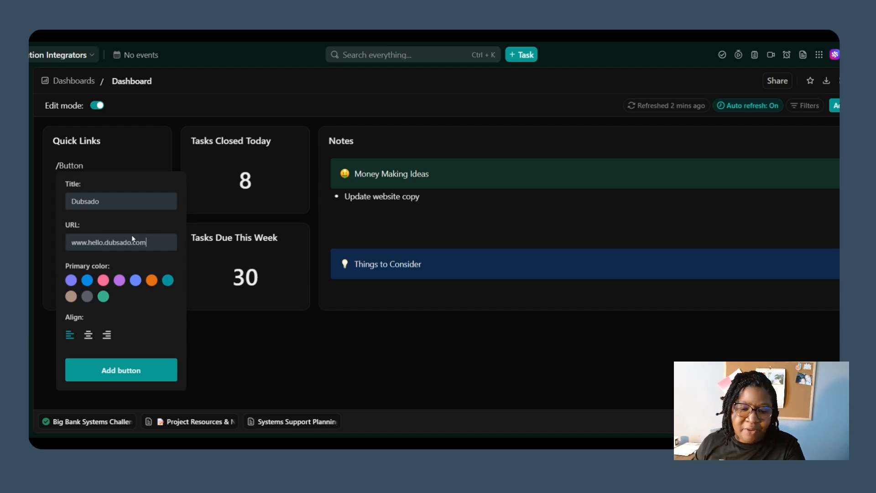
click(151, 279)
click(153, 377)
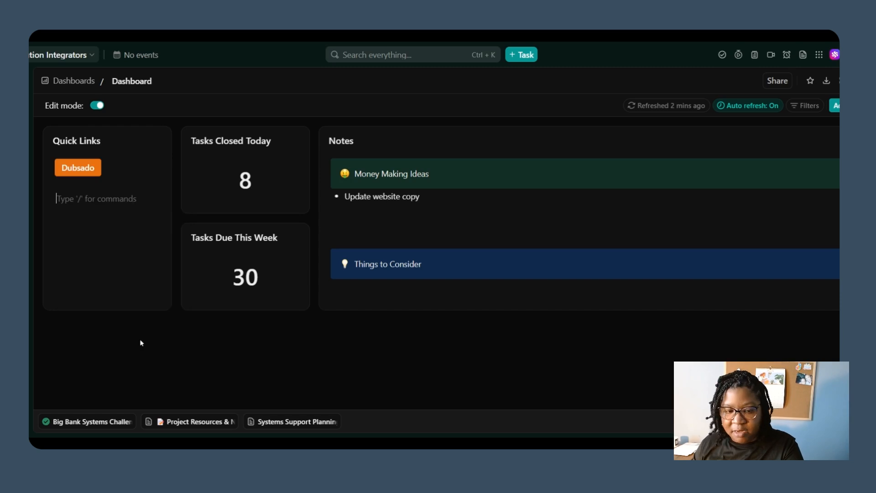
text(/)
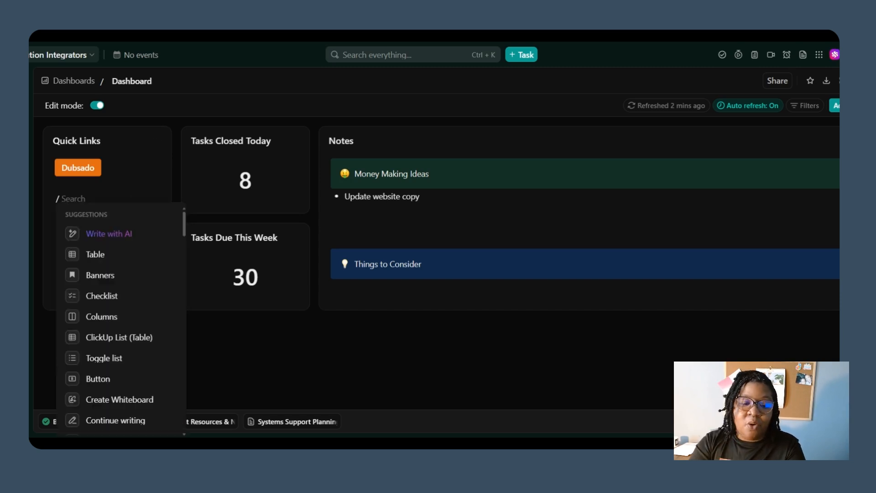
text(proj)
key(BackSpace)
key(BackSpace)
key(BackSpace)
key(BackSpace)
text(bu)
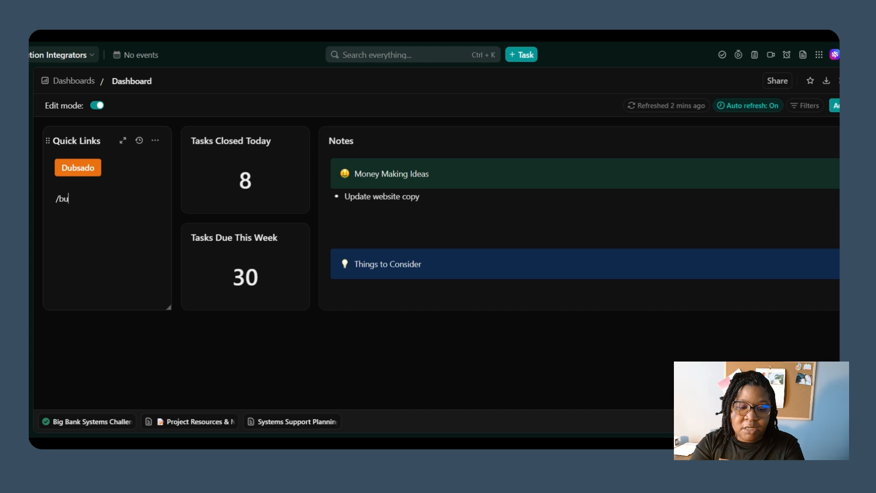
key(BackSpace)
key(BackSpace)
key(BackSpace)
text(/button)
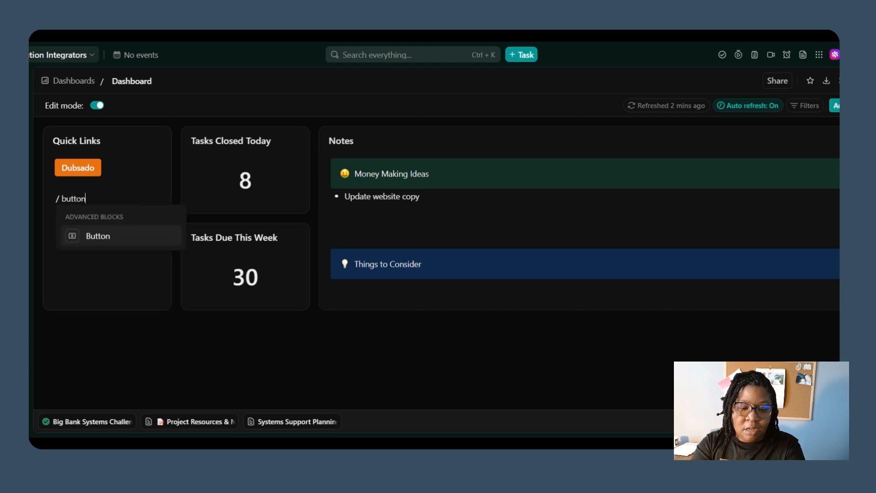
key(Return)
text(Project HUb)
key(Return)
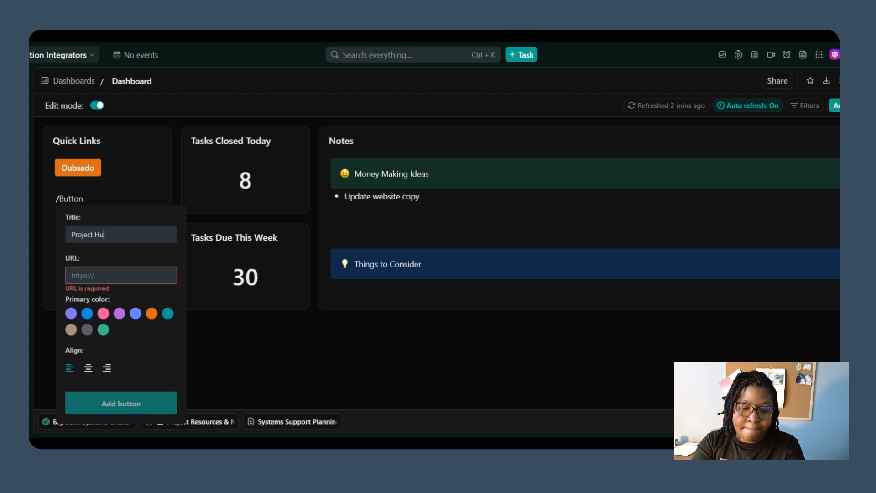
click(87, 329)
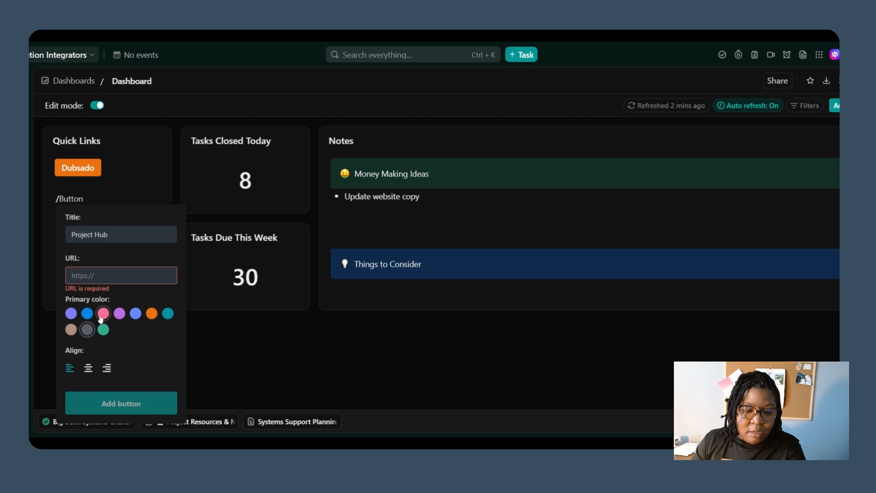
text(www.google.)
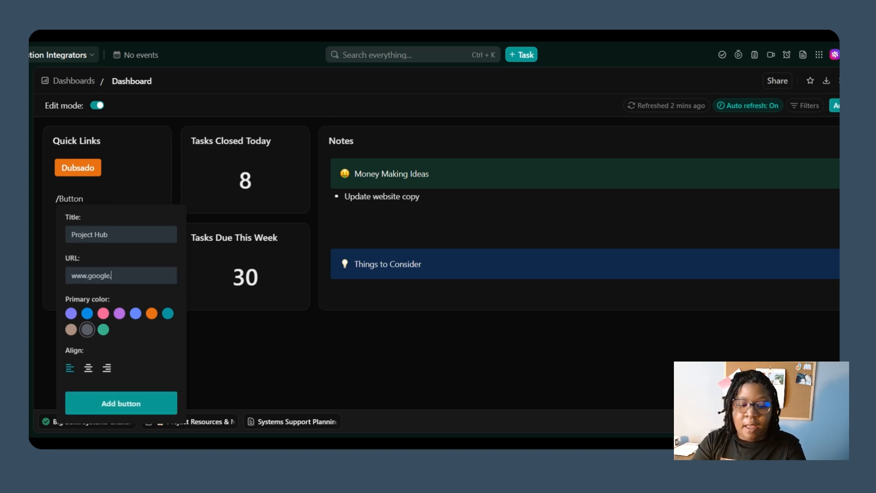
key(Return)
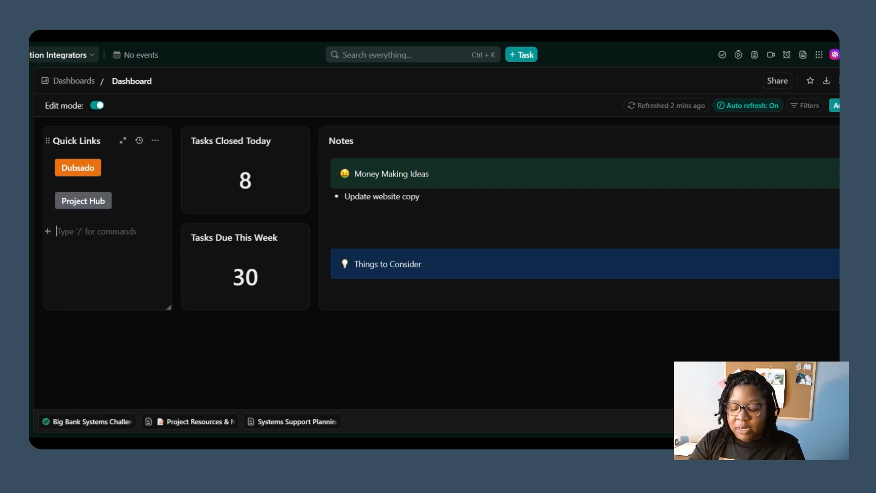
text(/)
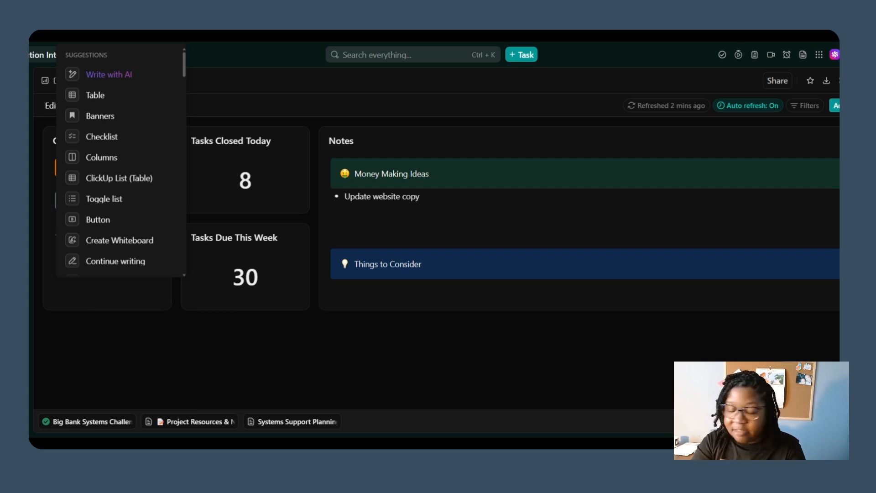
text(Button)
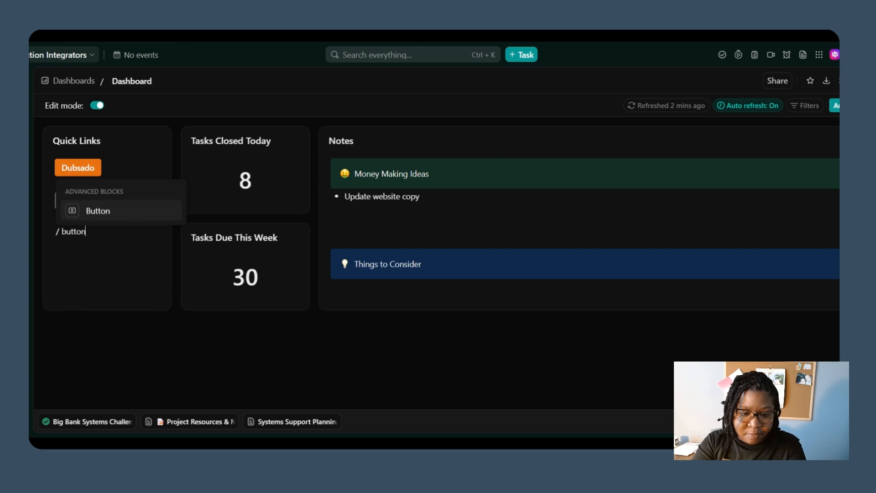
key(Return)
text(Support Request)
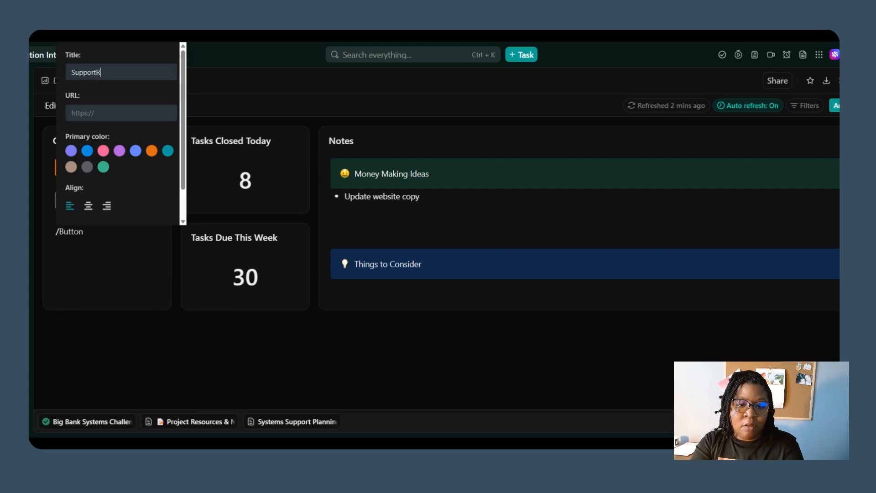
text(w)
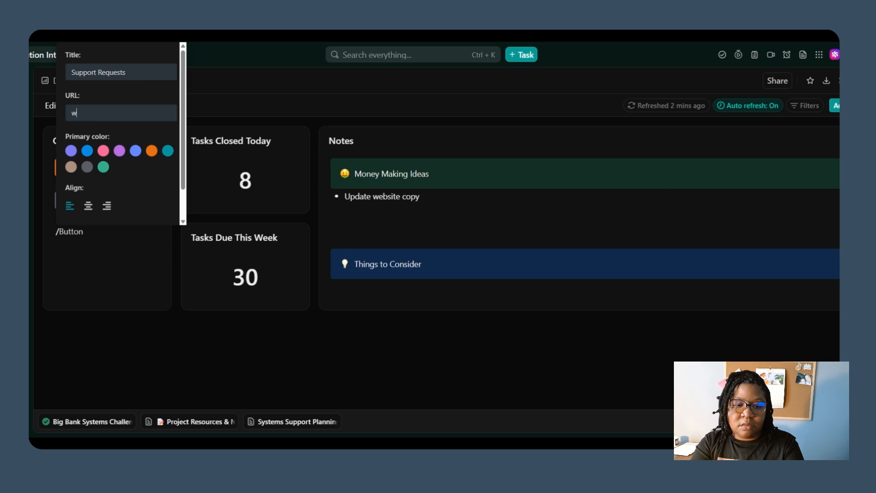
text(ww.airtable.com)
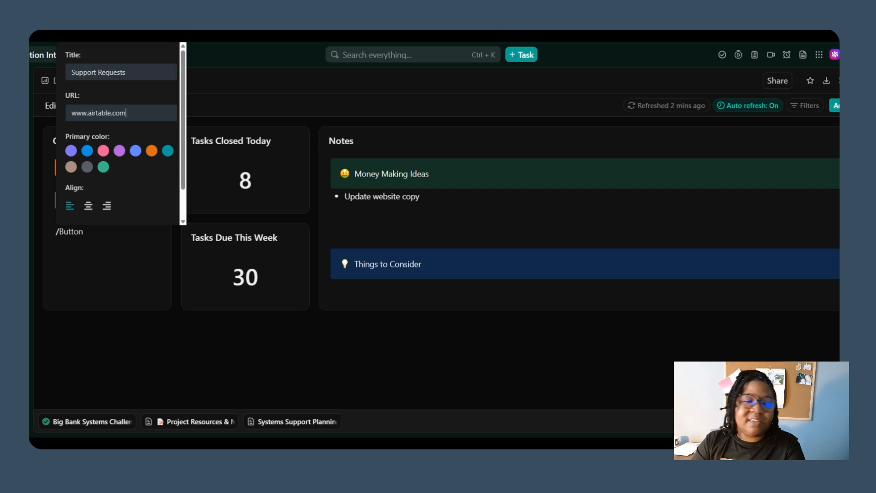
click(168, 151)
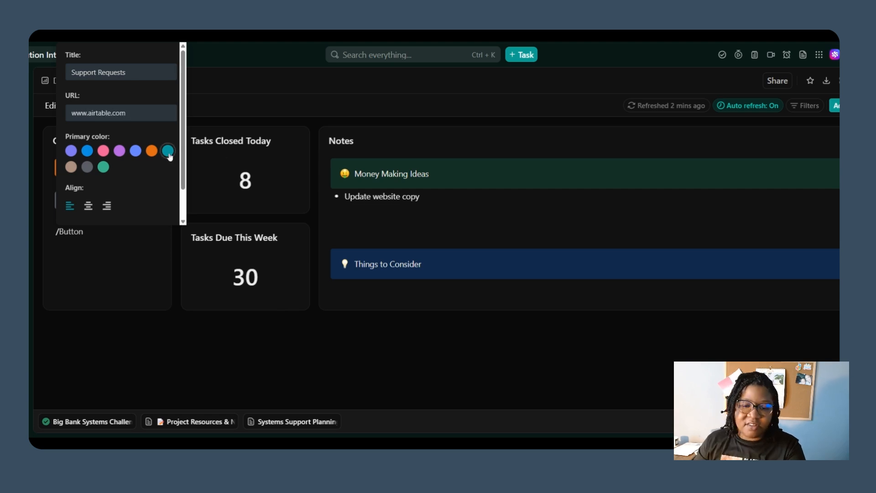
scroll(167, 208, down, 2)
click(157, 211)
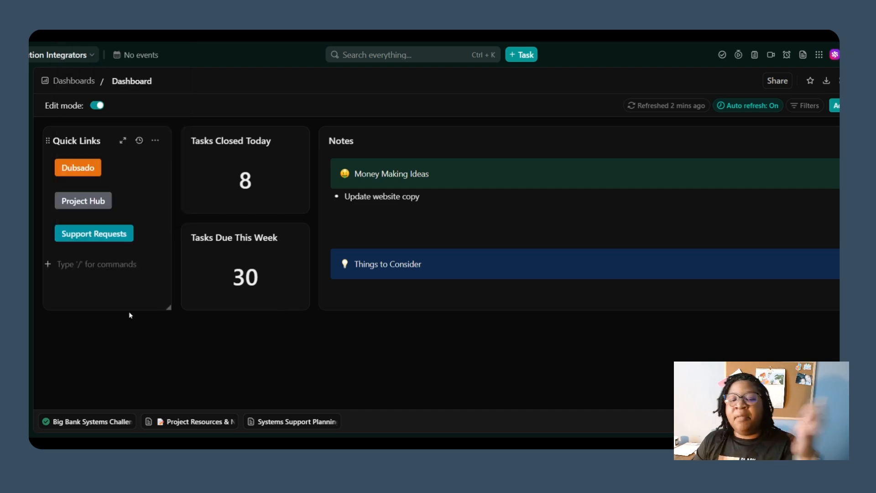
click(127, 351)
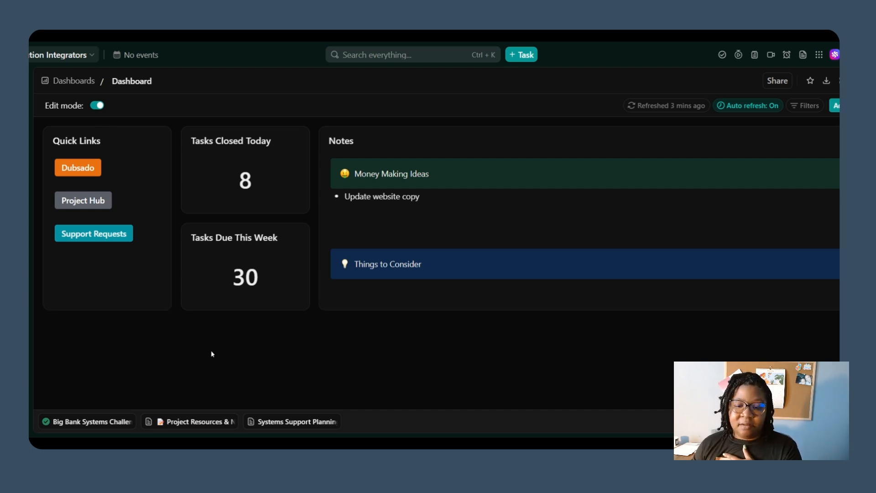
Step: Start a new Tasks Due Soon card using the Solution Integrators HQ and Client Management spaces as its data source
click(836, 105)
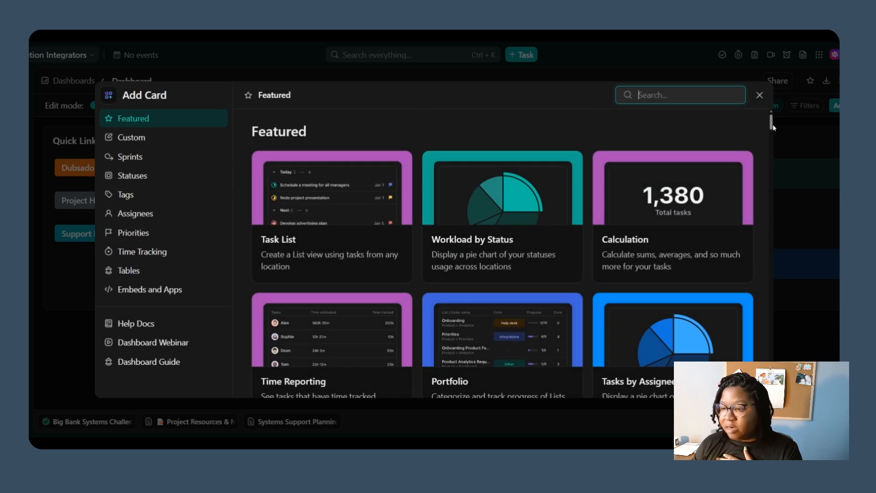
drag(774, 125, 774, 142)
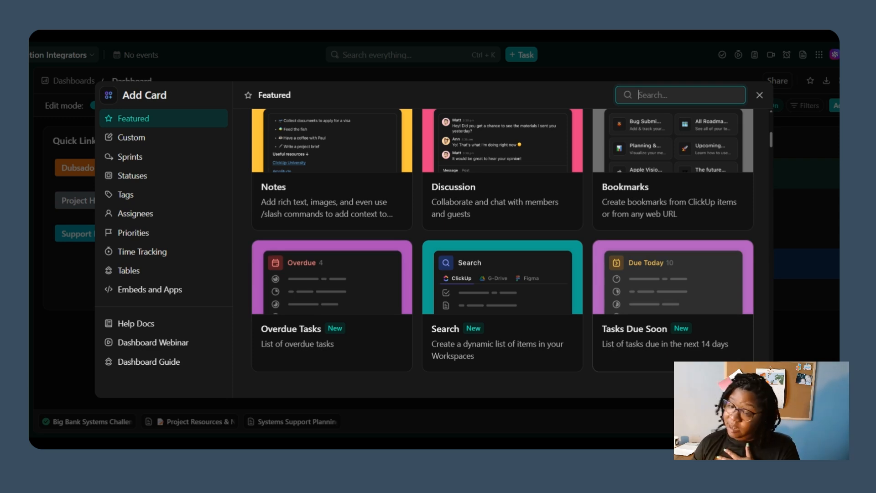
click(639, 337)
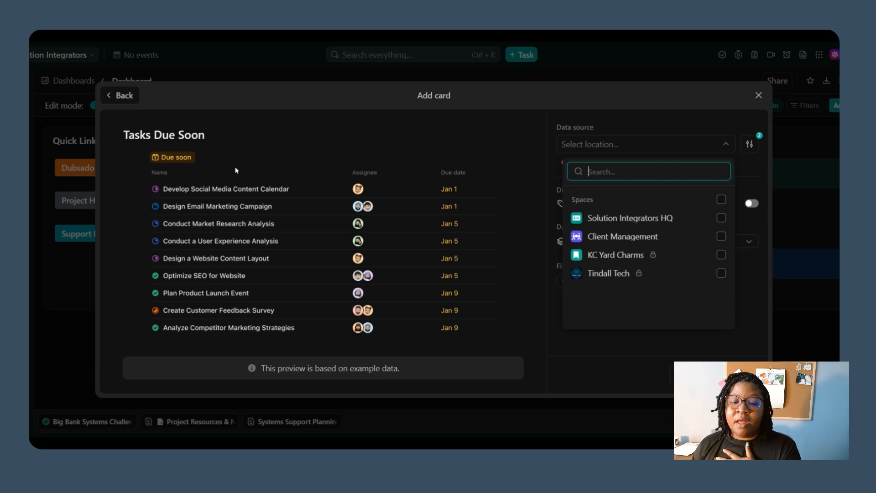
click(721, 218)
click(720, 235)
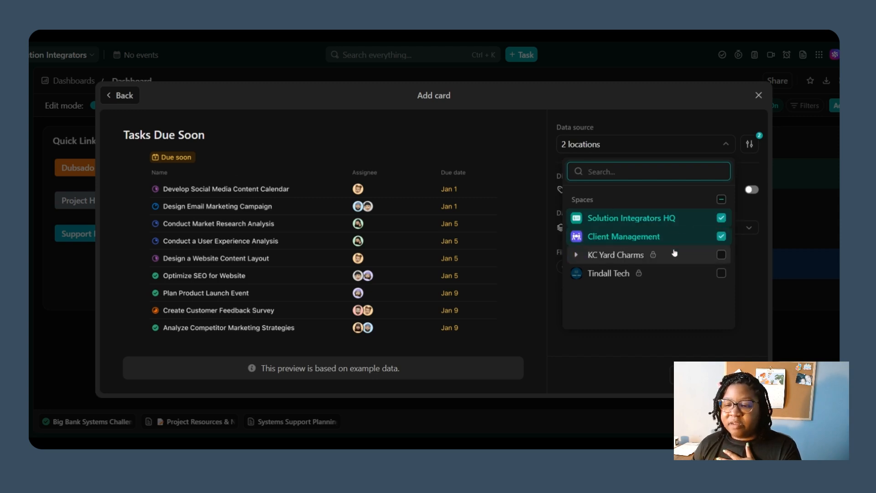
click(630, 344)
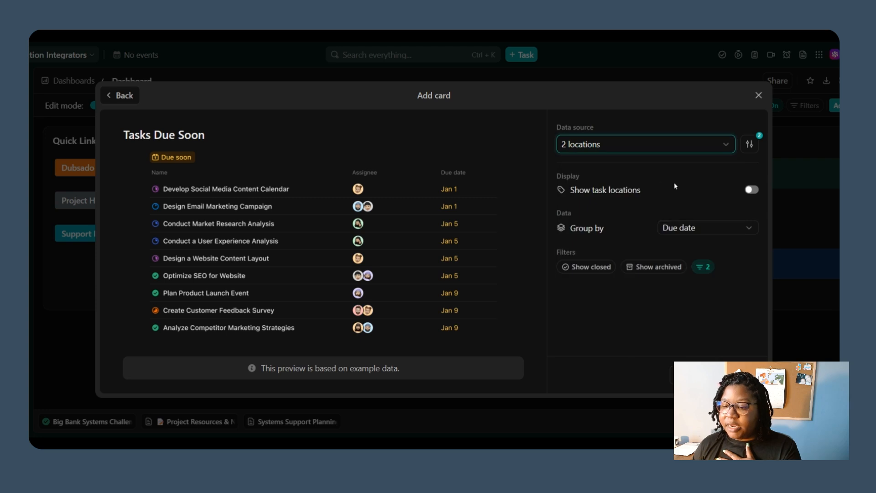
Step: Review the Tasks Due Soon card's due date filters and add the card to the dashboard
click(702, 271)
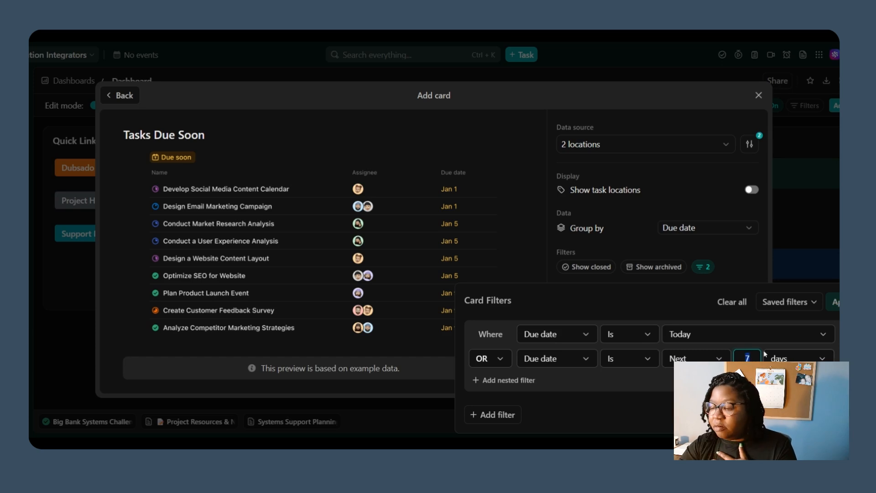
click(736, 272)
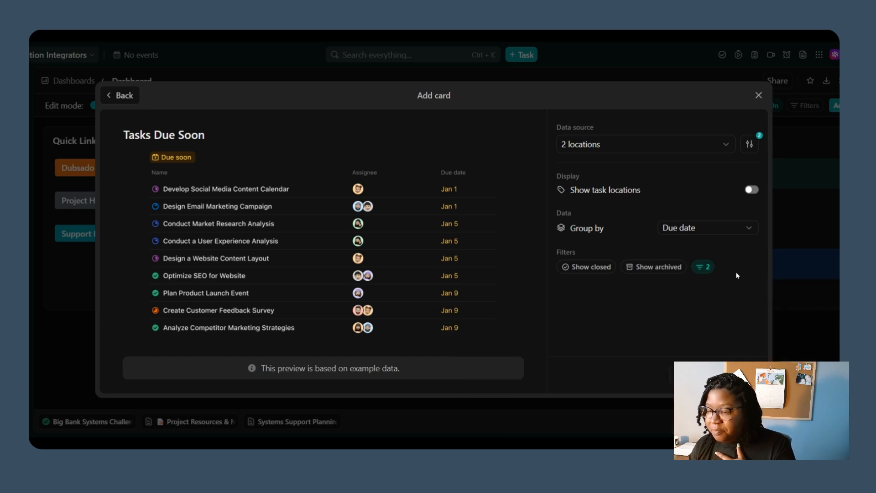
click(735, 375)
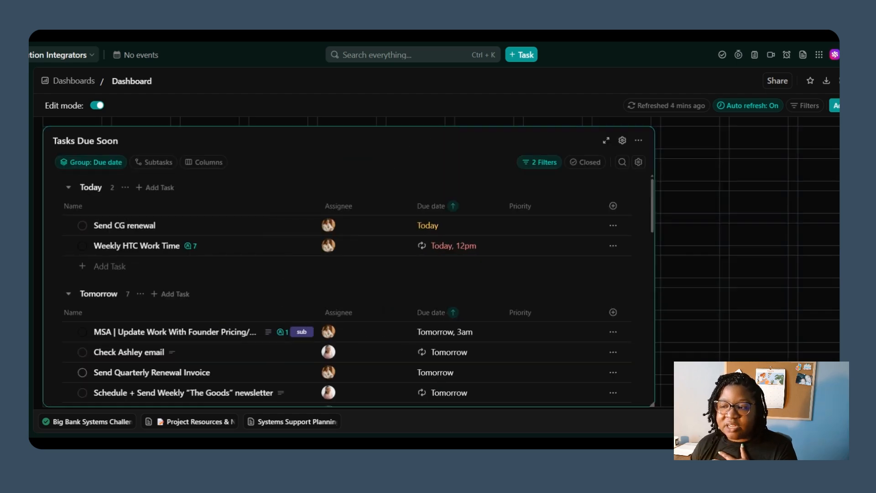
Step: Group the tasks in the Tasks Due Soon card by Status
click(101, 164)
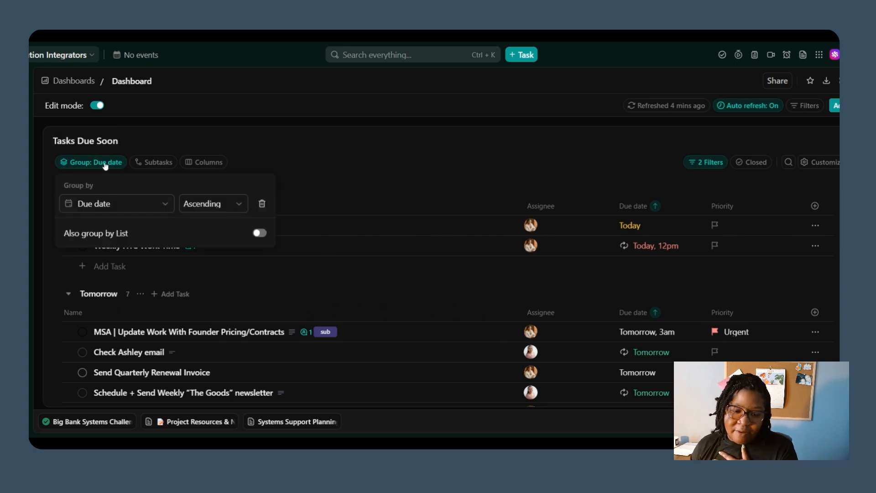
click(127, 210)
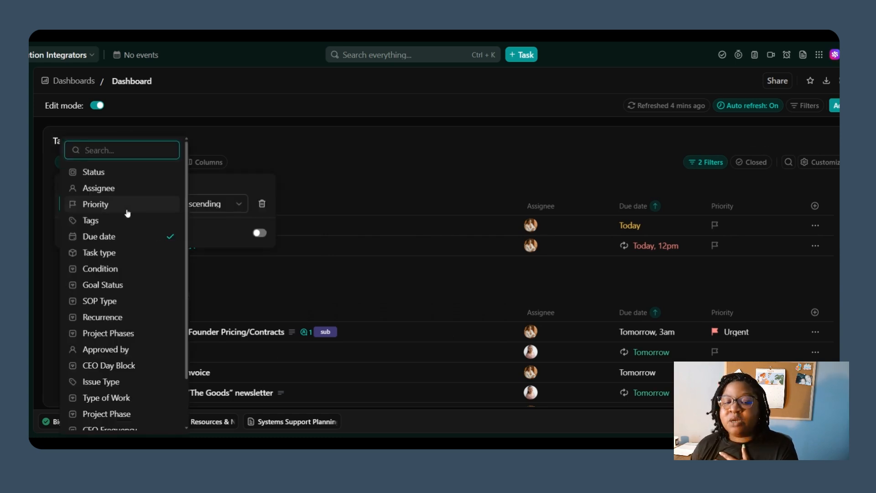
click(131, 178)
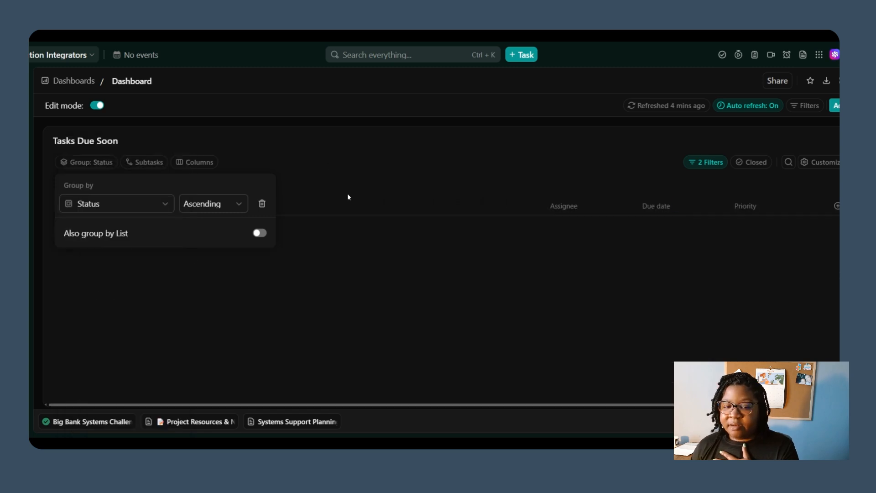
click(342, 178)
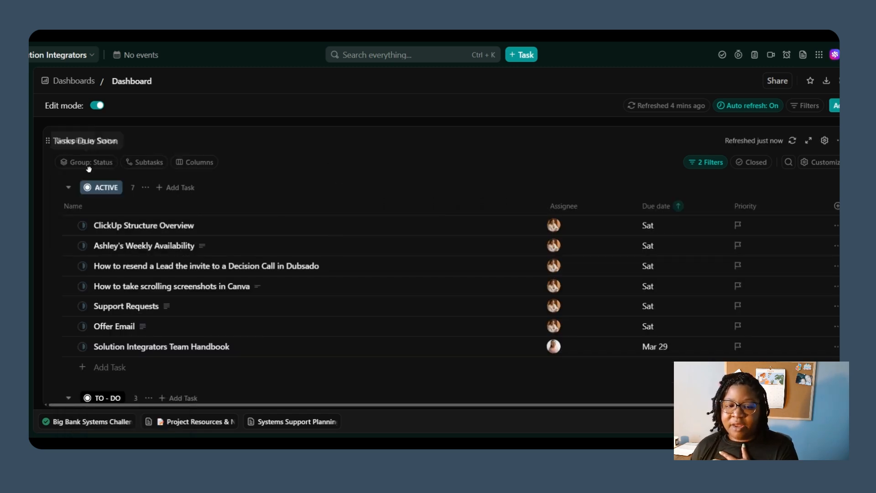
Step: Group the tasks in the Tasks Due Soon card by Assignee
click(93, 164)
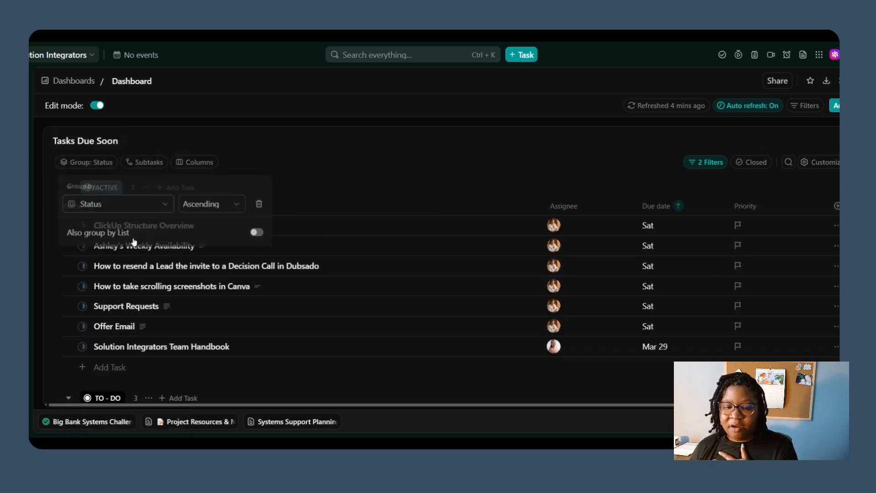
click(153, 206)
click(155, 188)
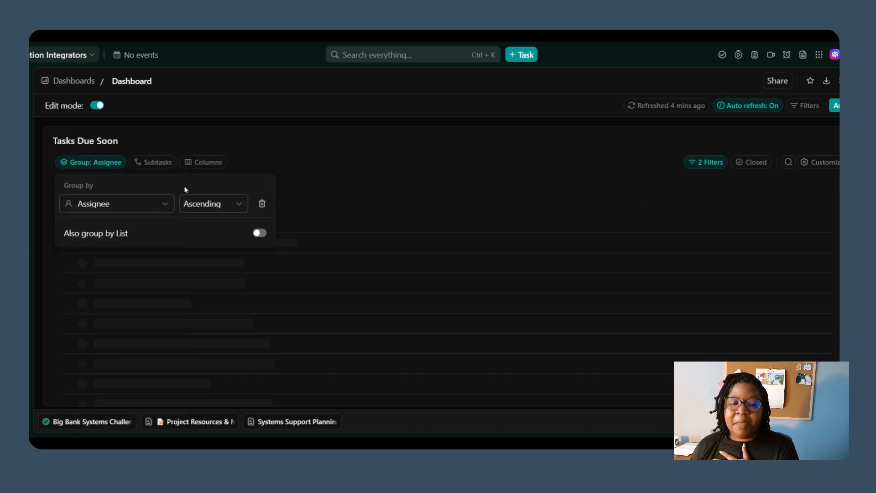
click(351, 191)
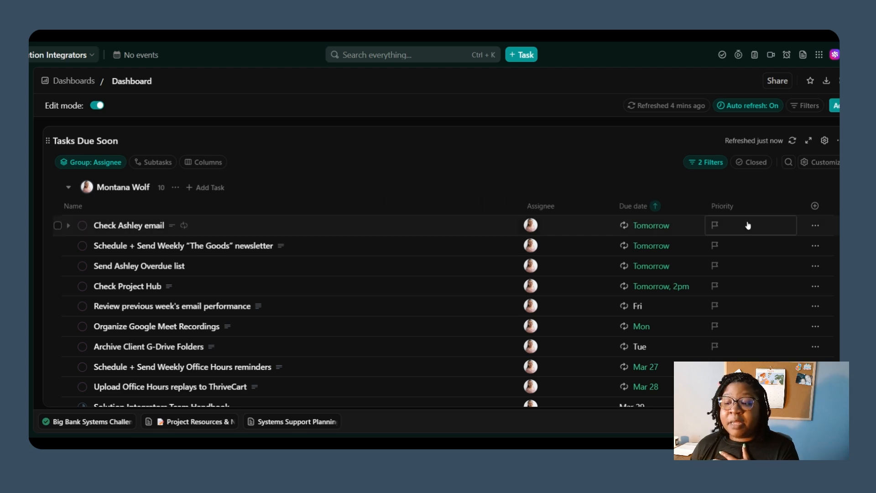
Step: Hide the Priority column in the Tasks Due Soon card and show the Latest comment field as a column
click(763, 212)
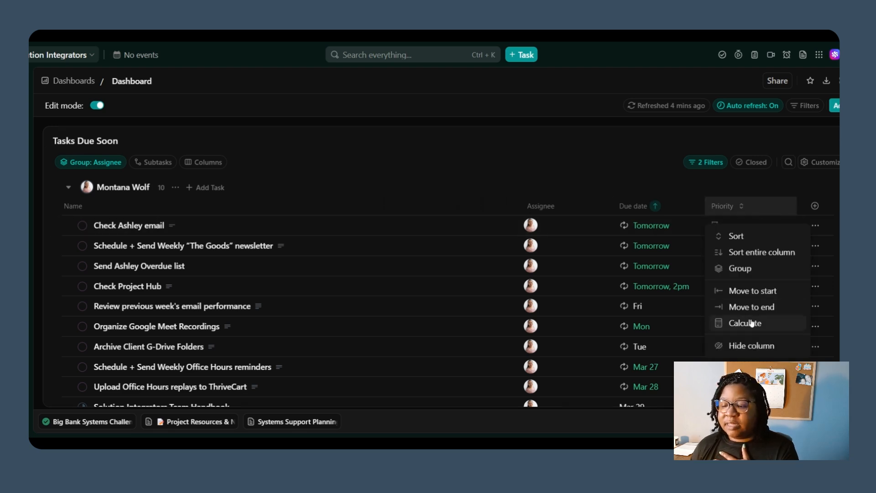
click(739, 345)
click(809, 206)
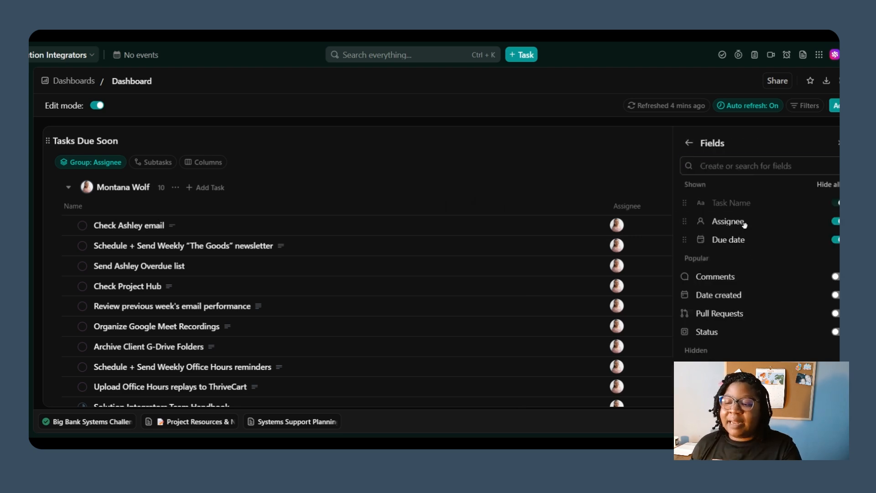
text(latest)
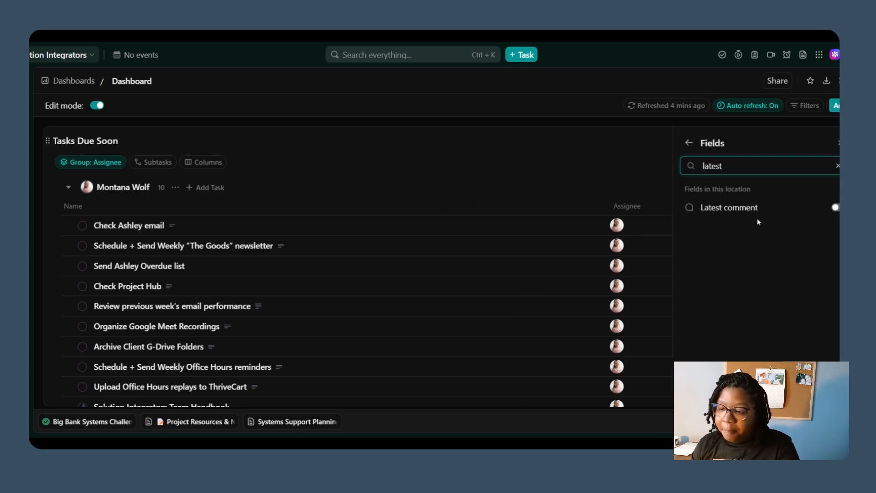
click(759, 212)
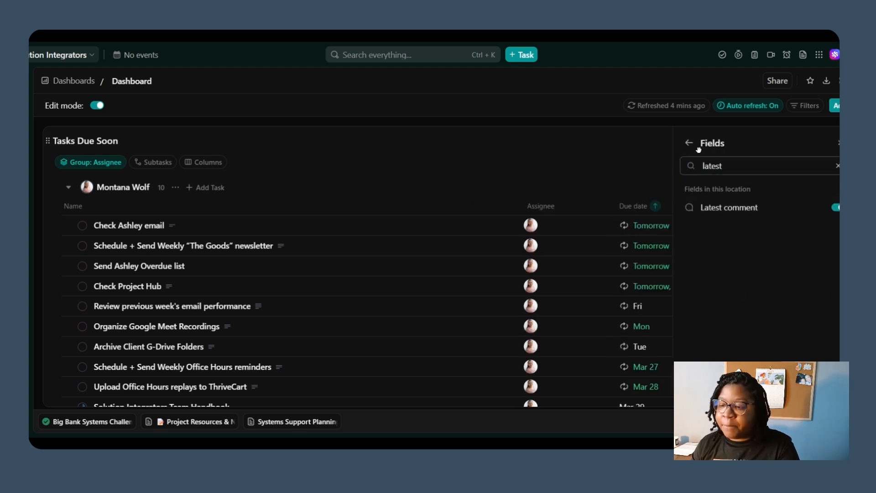
click(641, 157)
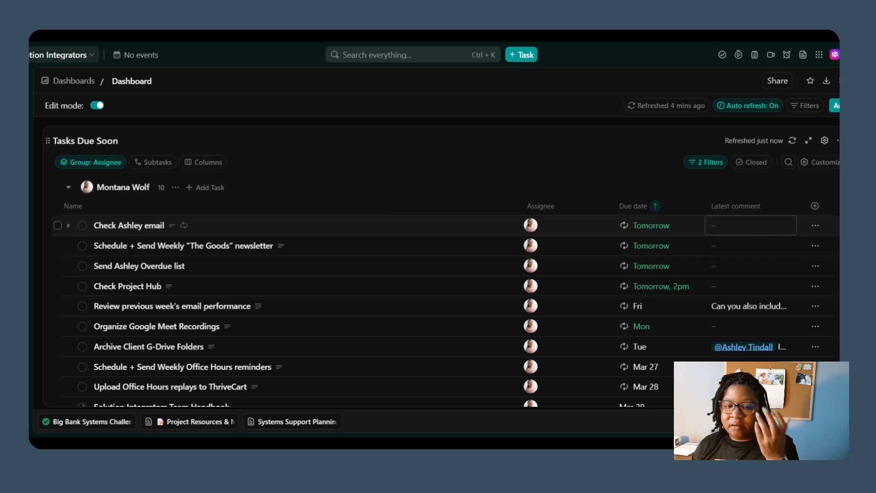
Step: Rename the Tasks Due Soon card to "🚨 Admin Tasks Due Soon"
click(74, 142)
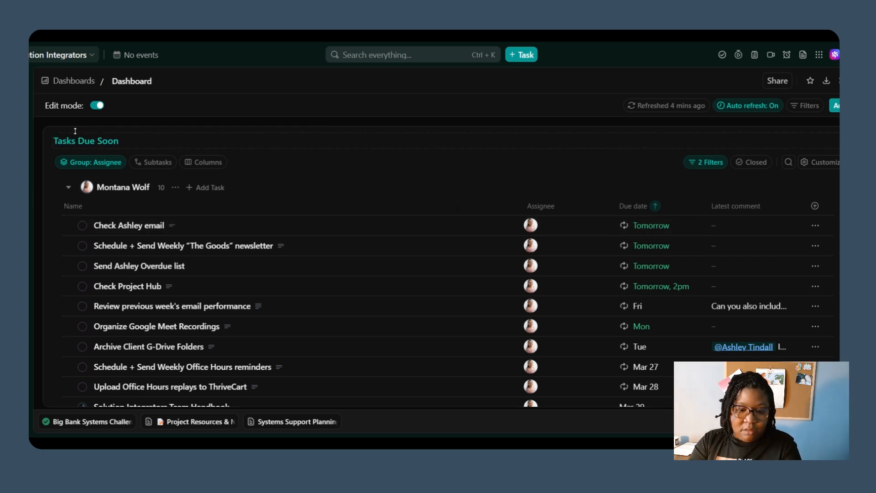
text(🚨)
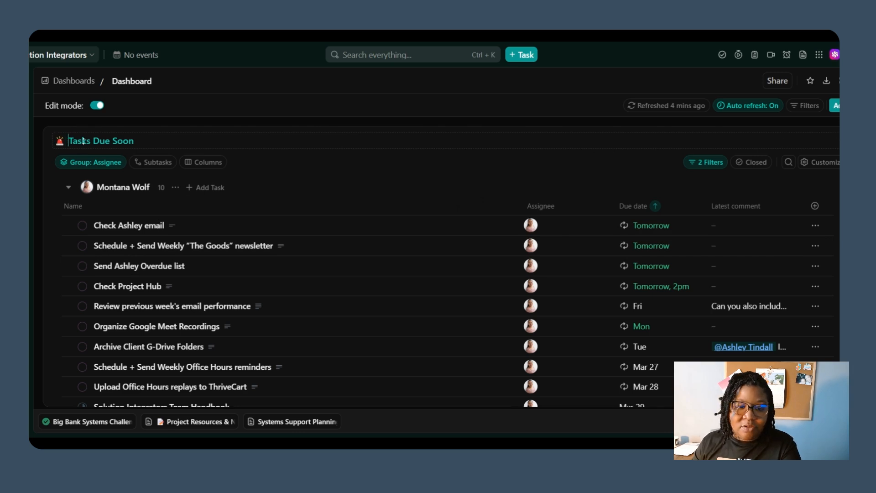
text(Admin)
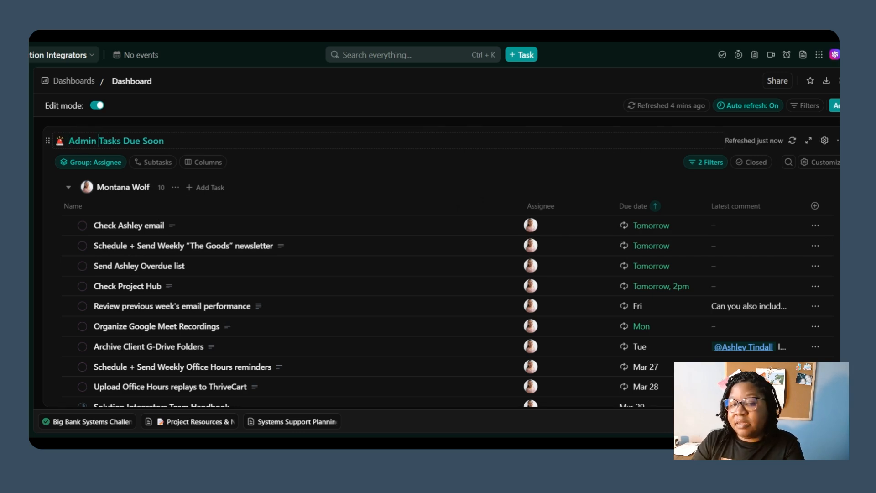
Step: Remove Client Management from the Admin Tasks Due Soon card's data source so only Solution Integrators HQ is selected
click(825, 143)
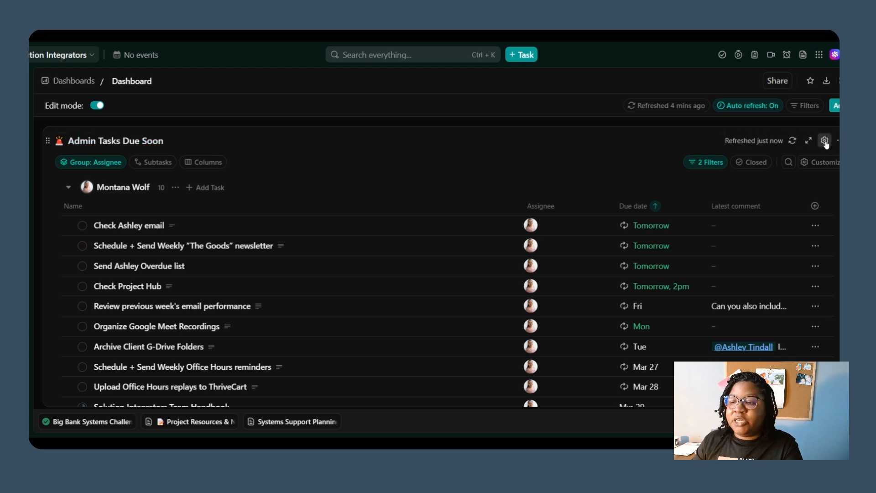
click(825, 142)
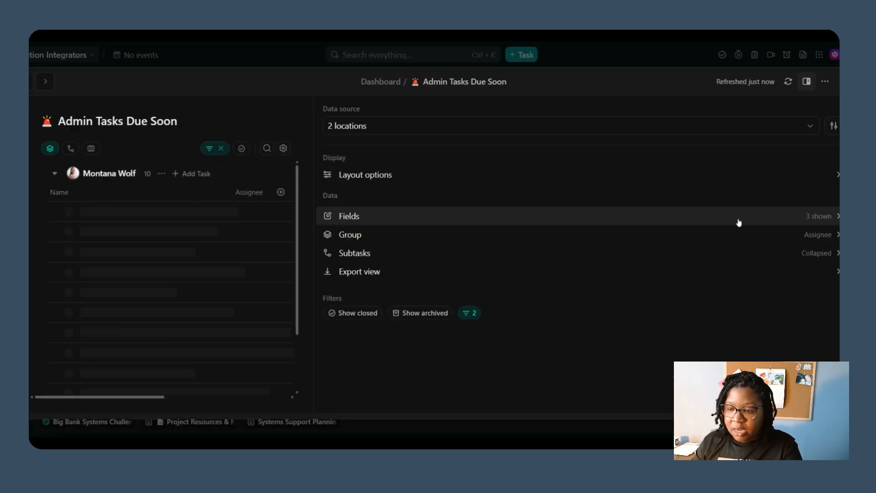
click(401, 130)
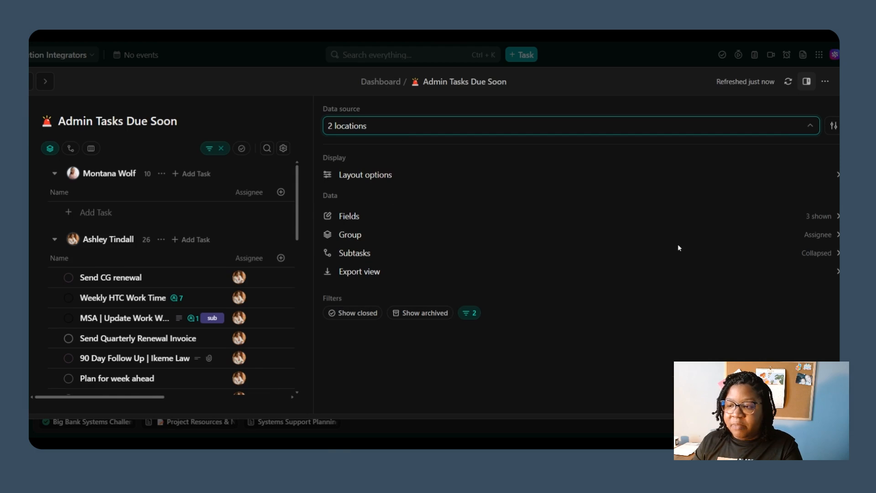
click(806, 218)
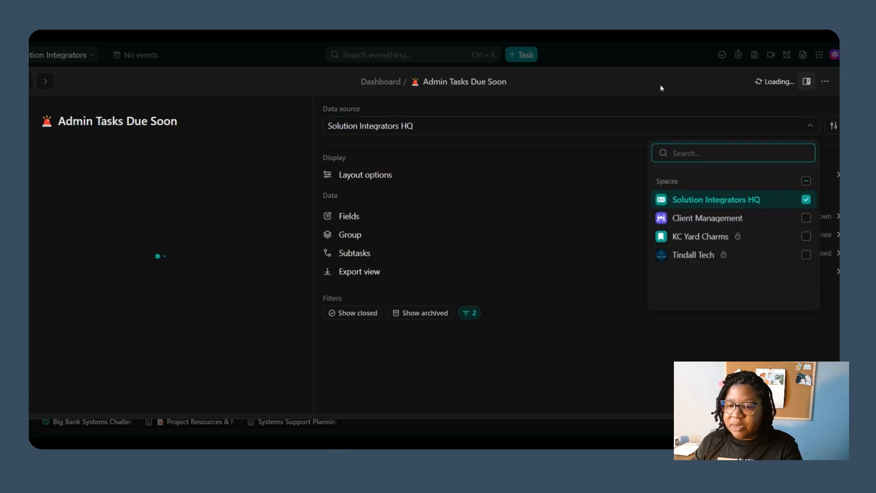
click(839, 82)
click(839, 82)
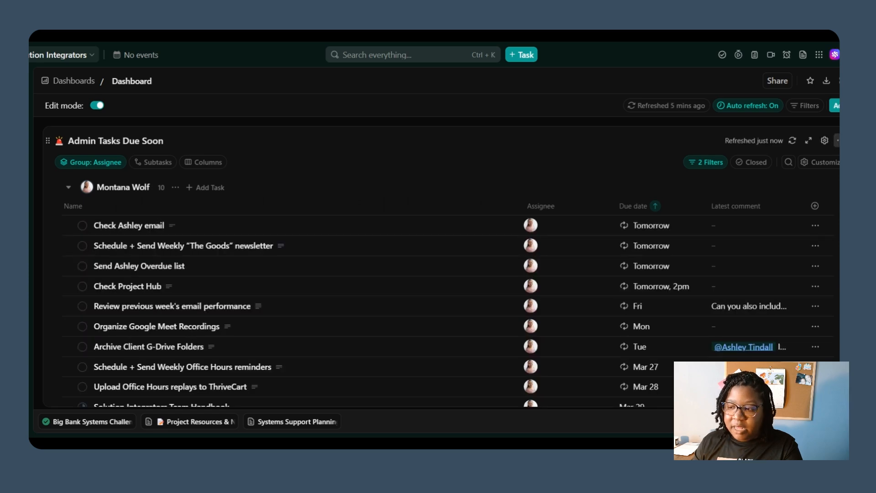
Step: Duplicate the Admin Tasks Due Soon card and rename the copy "🚨 Client Tasks Due Soon"
click(839, 140)
click(835, 224)
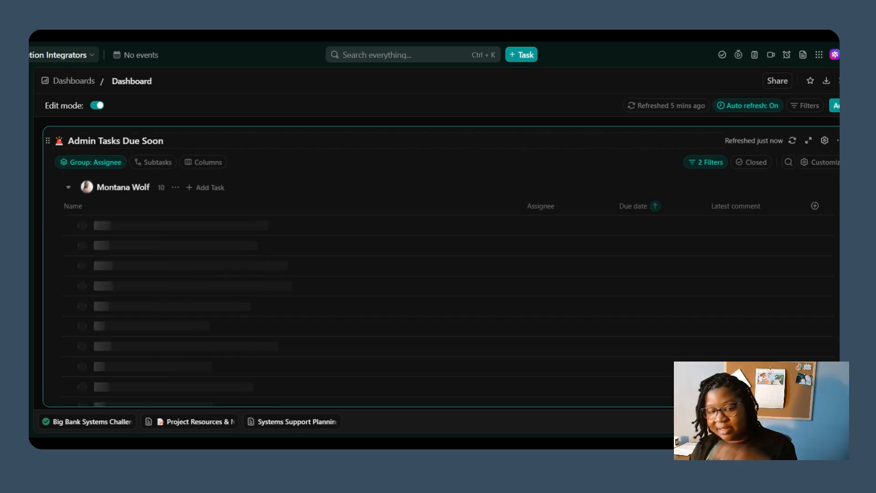
double_click(83, 141)
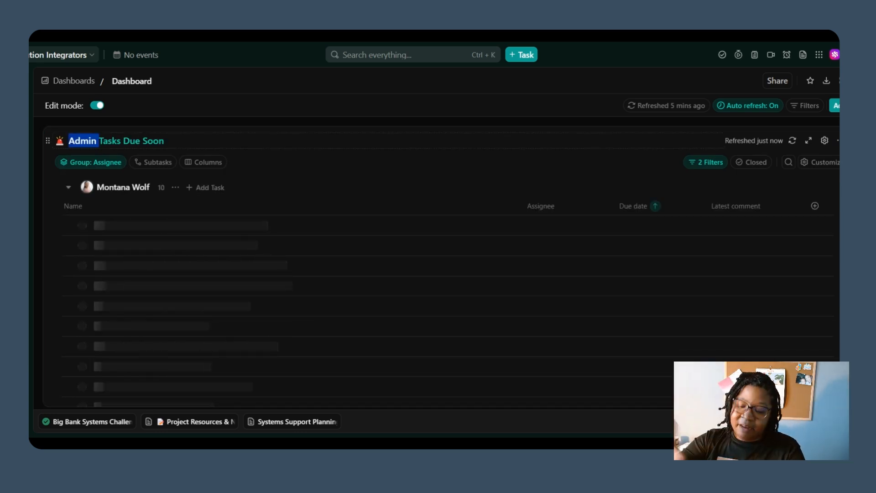
text(Client)
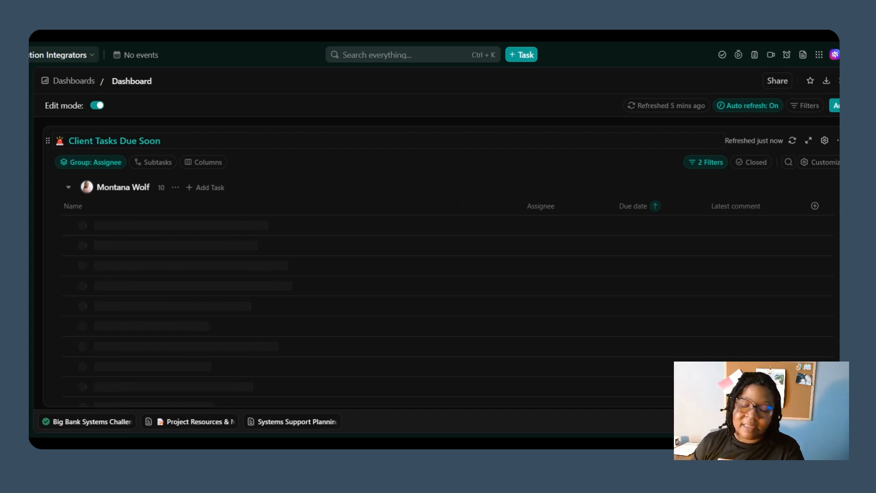
Step: Change the Client Tasks Due Soon card's data source from Solution Integrators HQ to the Client Management space
click(825, 141)
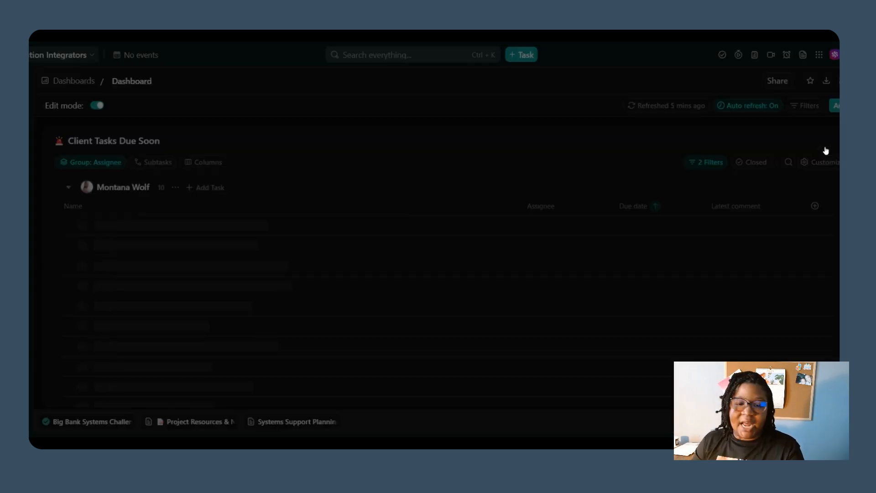
click(702, 123)
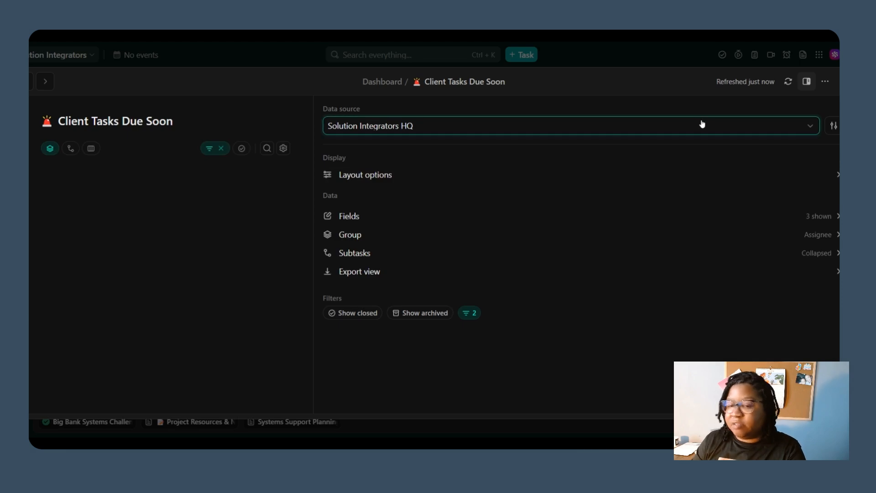
click(806, 218)
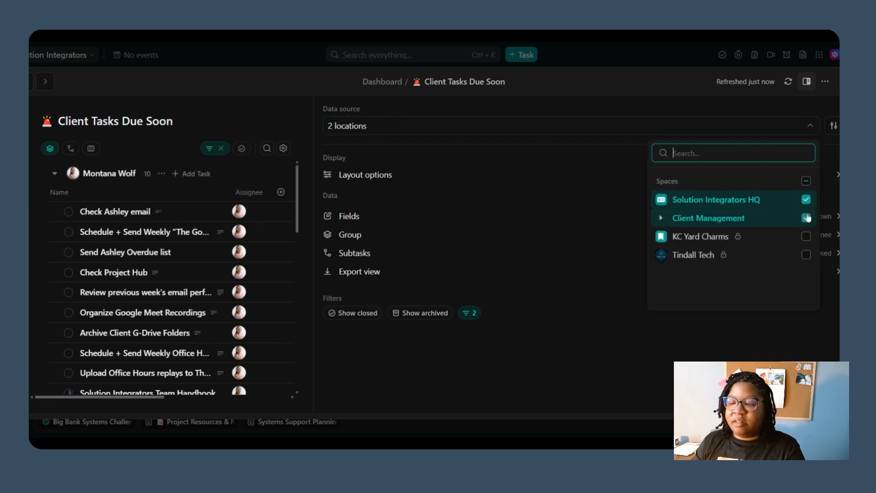
click(806, 200)
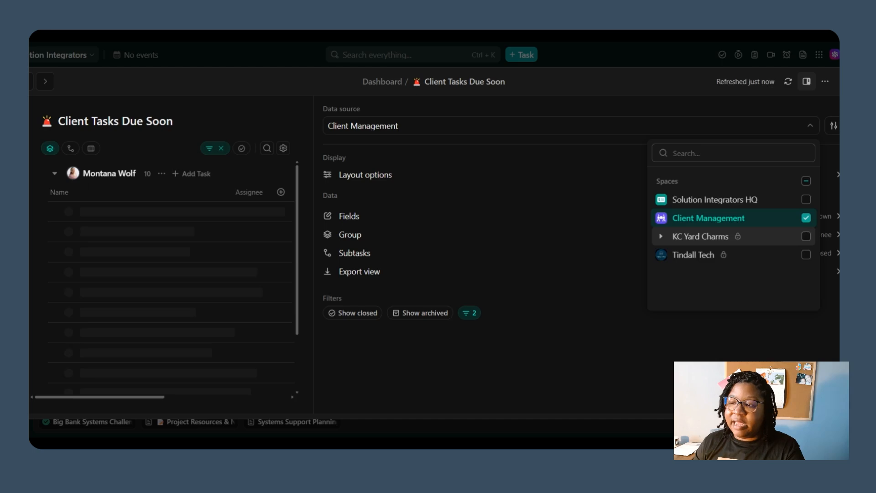
key(Escape)
key(Escape)
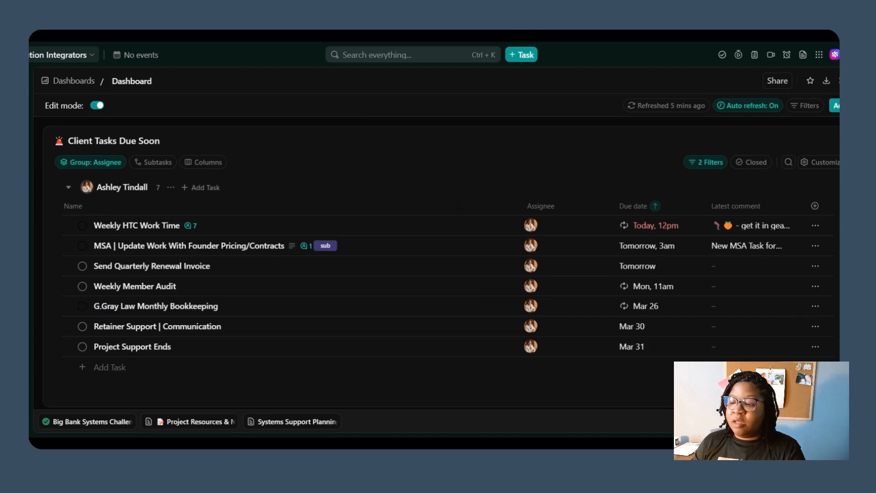
Step: Browse the card types for the dashboard and choose the battery version of Tasks by Assignee
scroll(438, 264, up, 10)
scroll(438, 264, down, 10)
scroll(439, 263, up, 5)
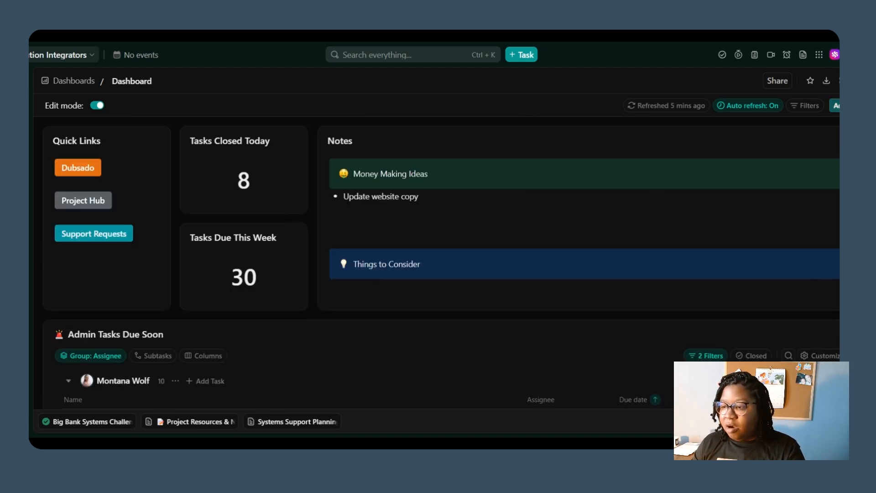
click(836, 106)
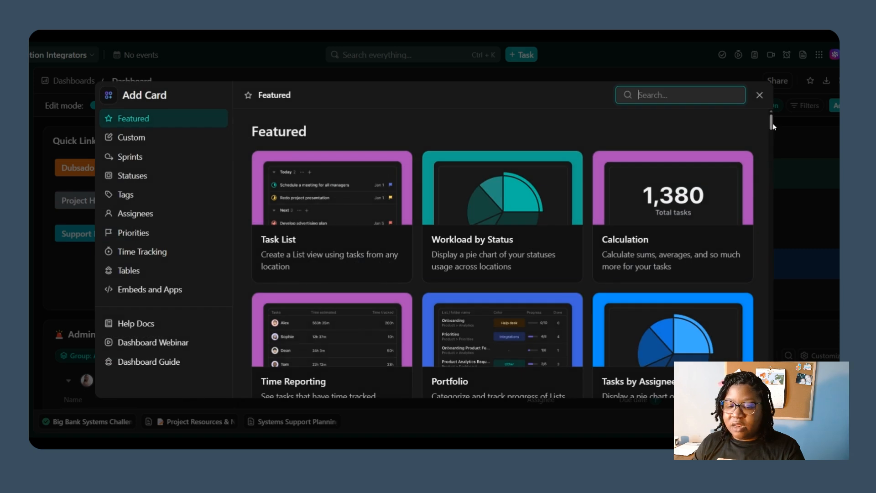
scroll(772, 127, down, 5)
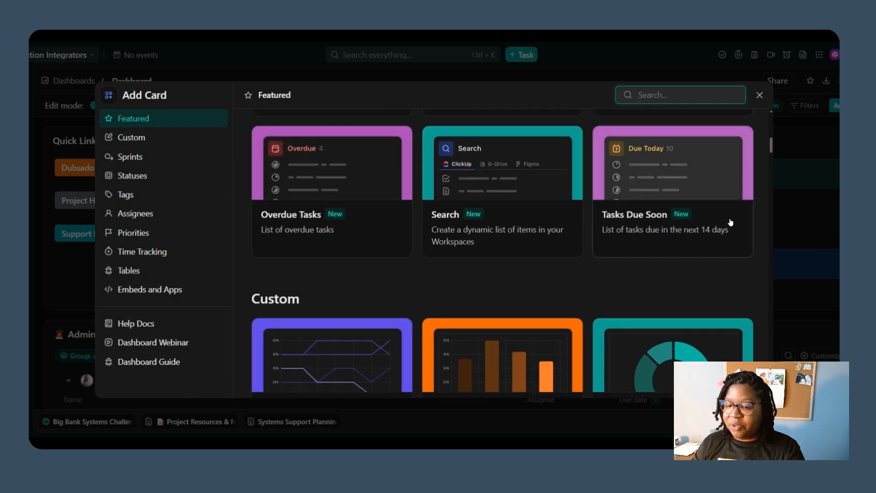
drag(770, 149, 772, 185)
click(214, 256)
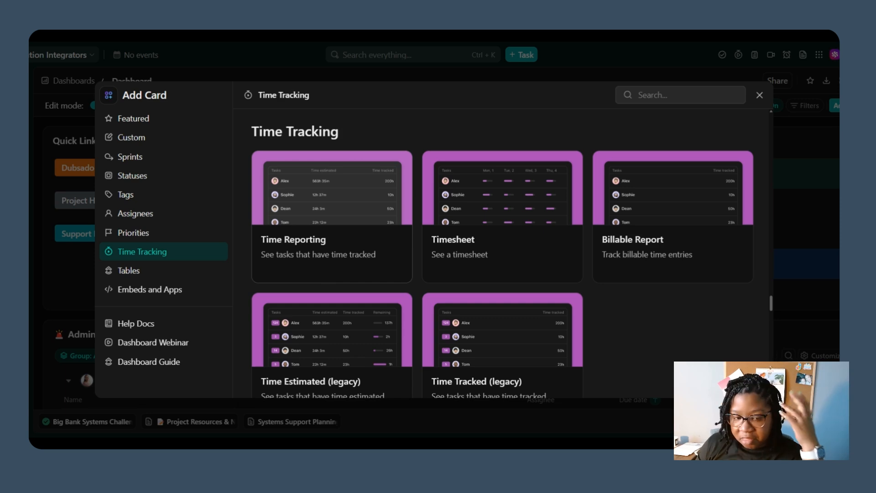
click(171, 220)
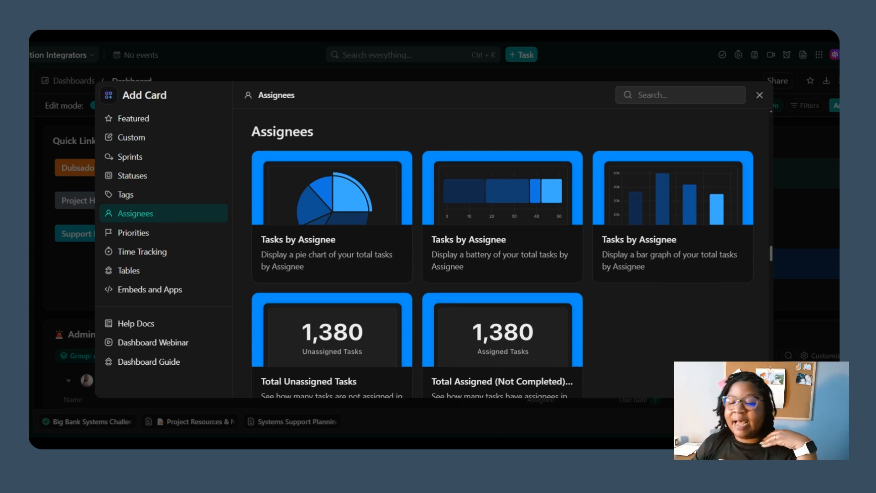
click(538, 202)
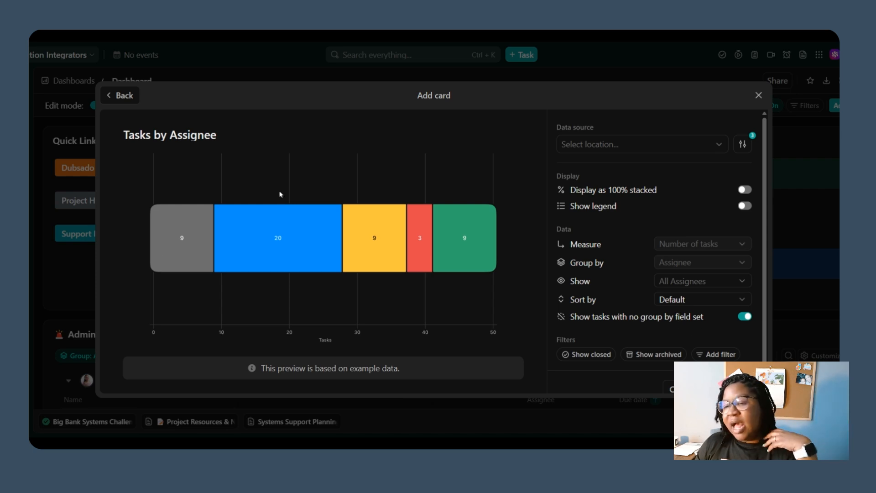
Step: Add the Tasks by Assignee card with Solution Integrators HQ and Client Management as its data source, and make the card narrower
click(617, 147)
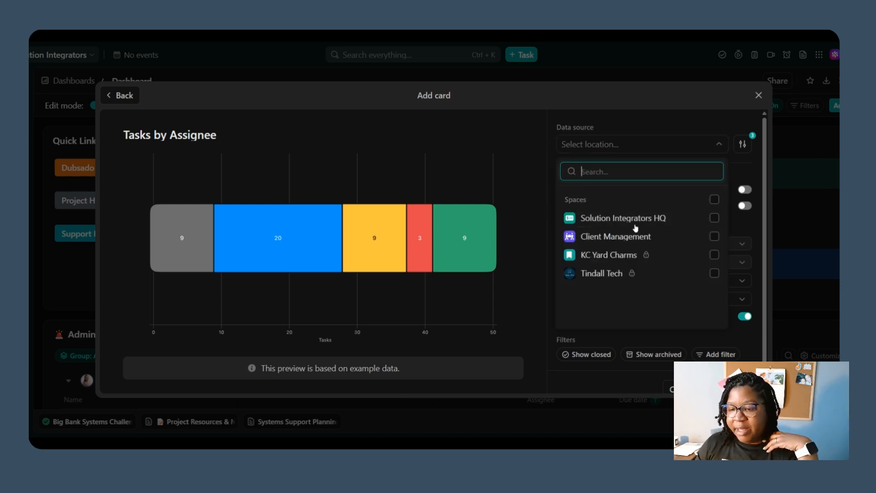
click(714, 218)
click(715, 236)
click(742, 222)
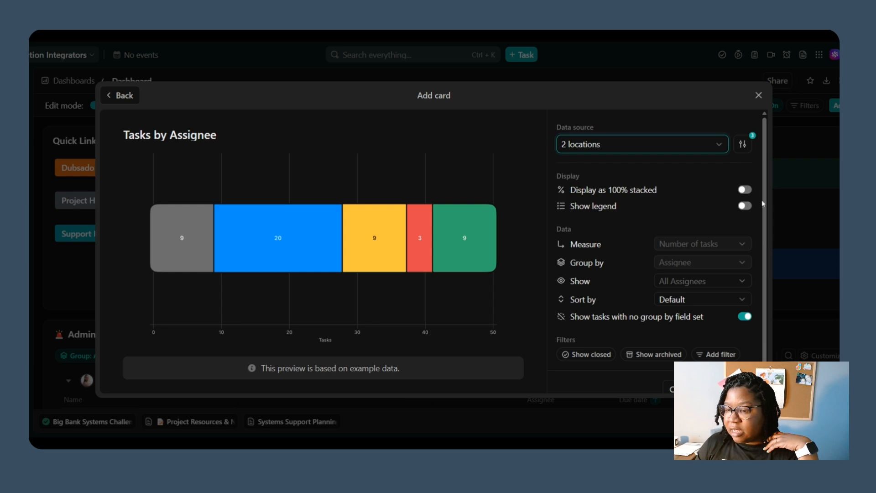
scroll(687, 292, down, 1)
click(730, 375)
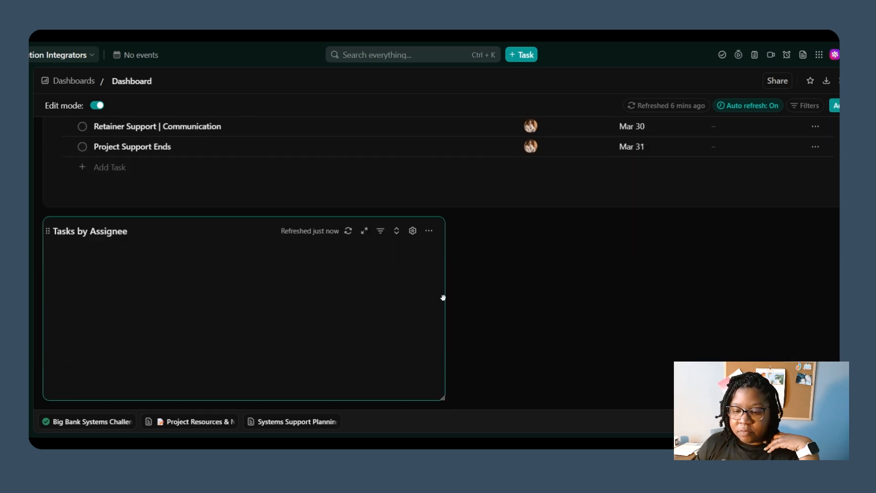
drag(442, 281, 203, 307)
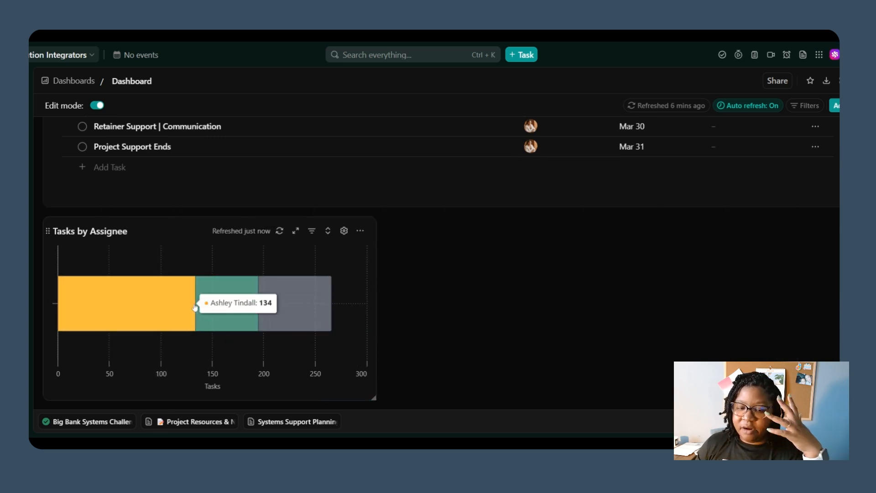
Step: Filter the Tasks by Assignee card to tasks whose due date is This week
click(344, 231)
click(474, 360)
click(506, 248)
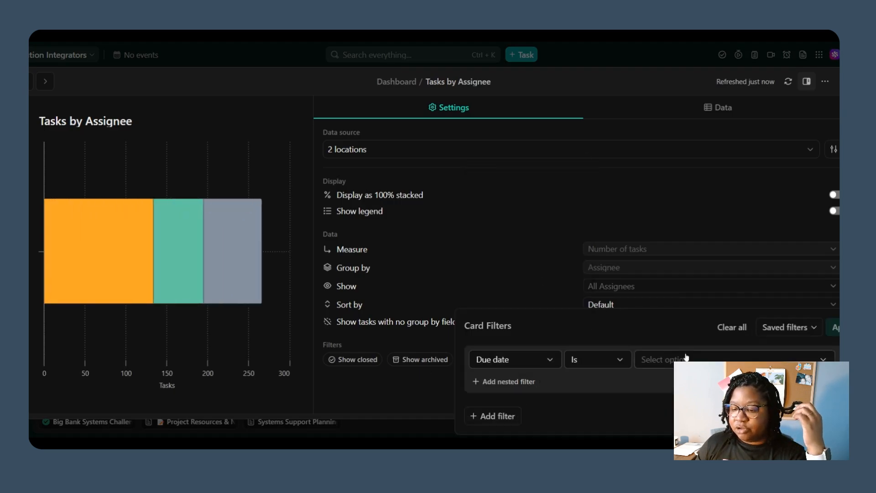
click(686, 358)
click(757, 251)
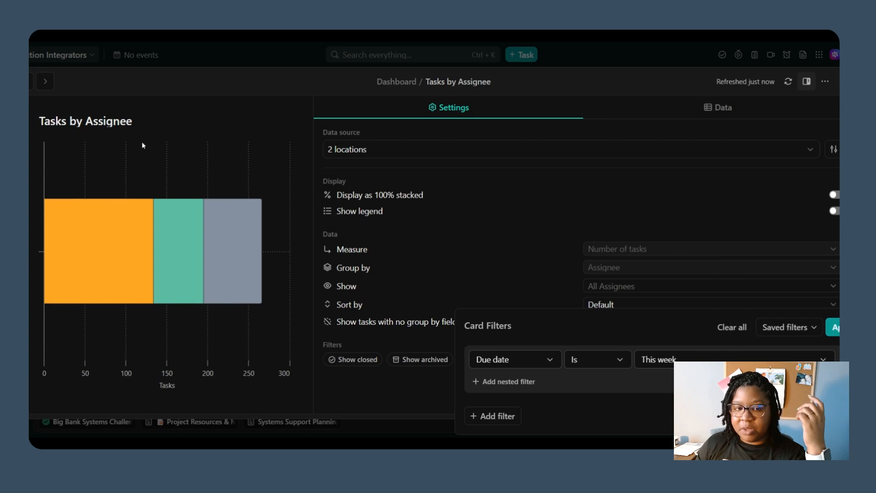
click(94, 122)
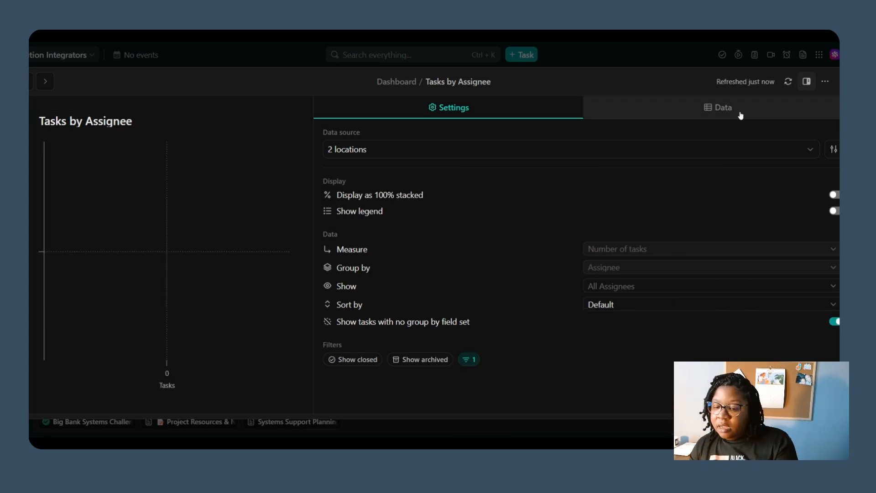
Step: Close the card's settings and examine the task data behind the orange segment of the Tasks by Assignee chart
mouse_move(144, 236)
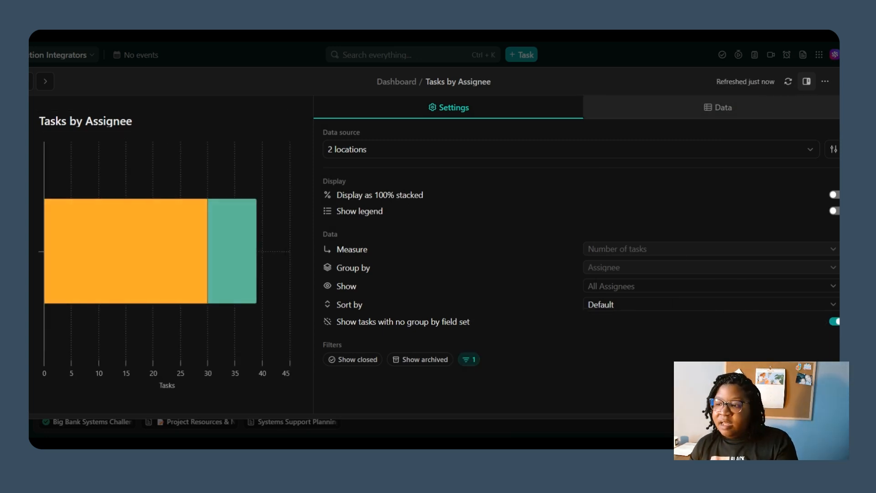
click(842, 81)
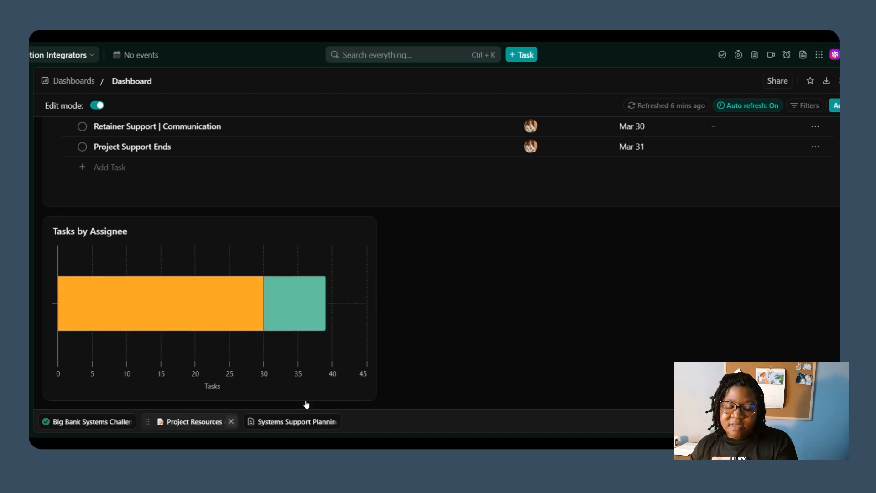
click(138, 312)
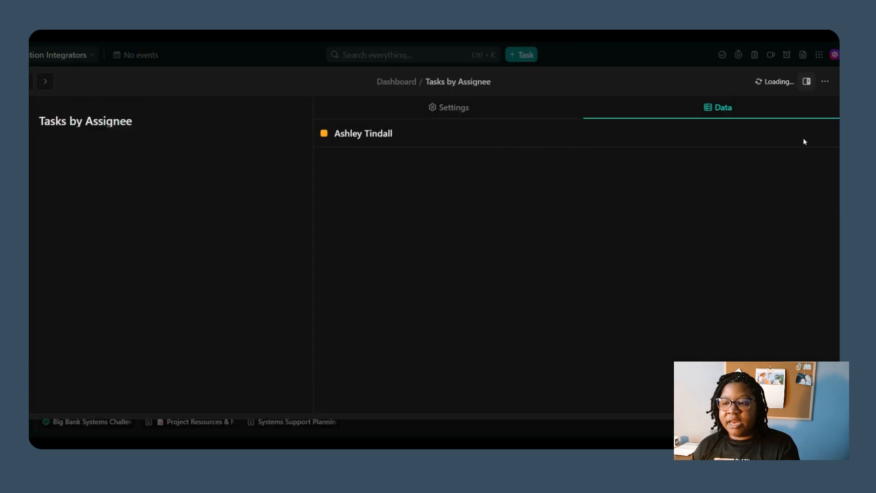
key(Escape)
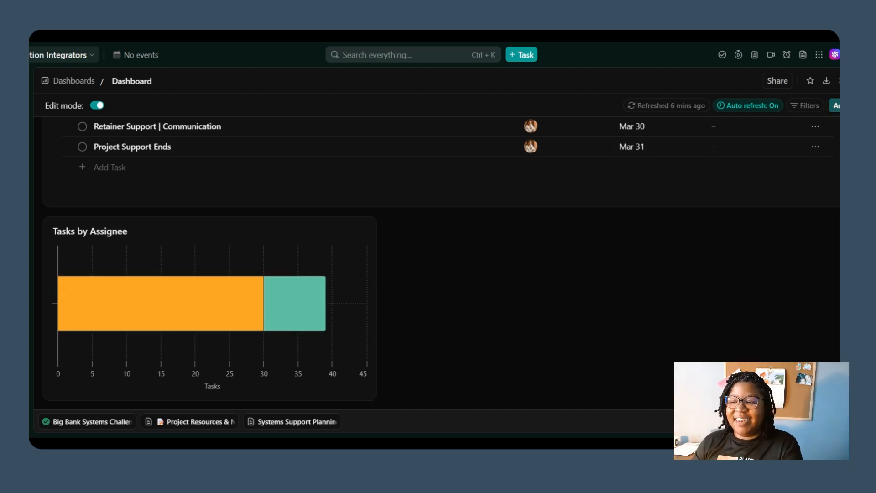
Step: Start a Task List card for the dashboard with Solution Integrators HQ as its data source
click(836, 105)
drag(774, 122, 774, 319)
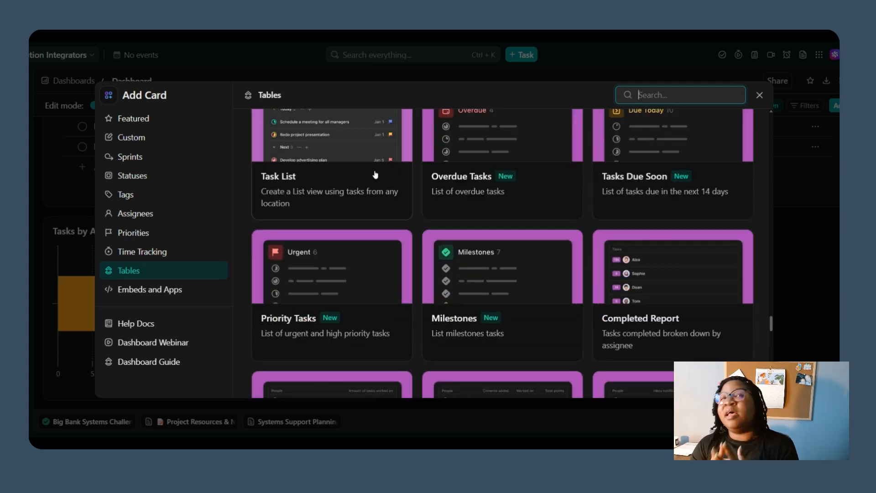
click(405, 168)
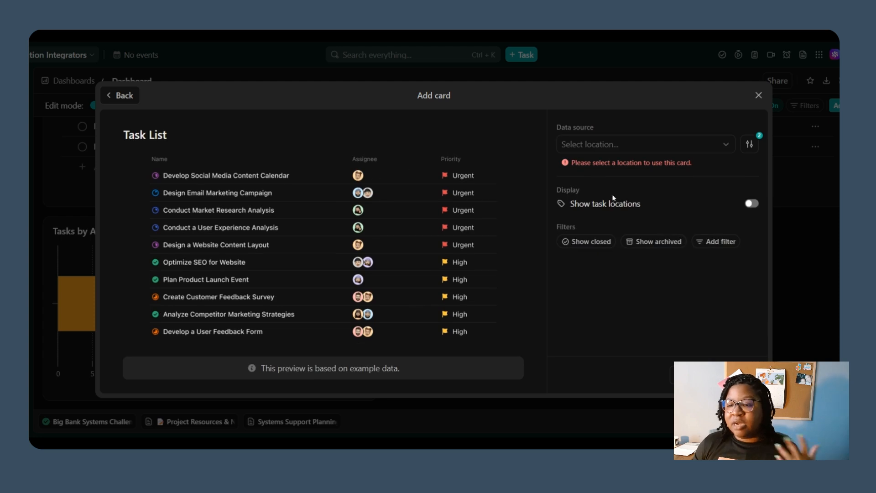
click(609, 149)
click(609, 146)
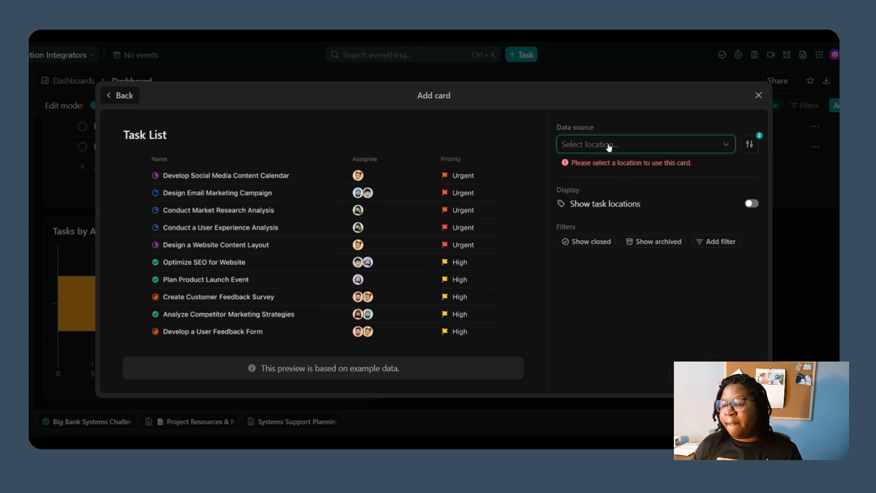
click(610, 146)
click(721, 218)
click(606, 348)
Step: Filter the Task List card to tasks whose status is TO - DO
click(716, 227)
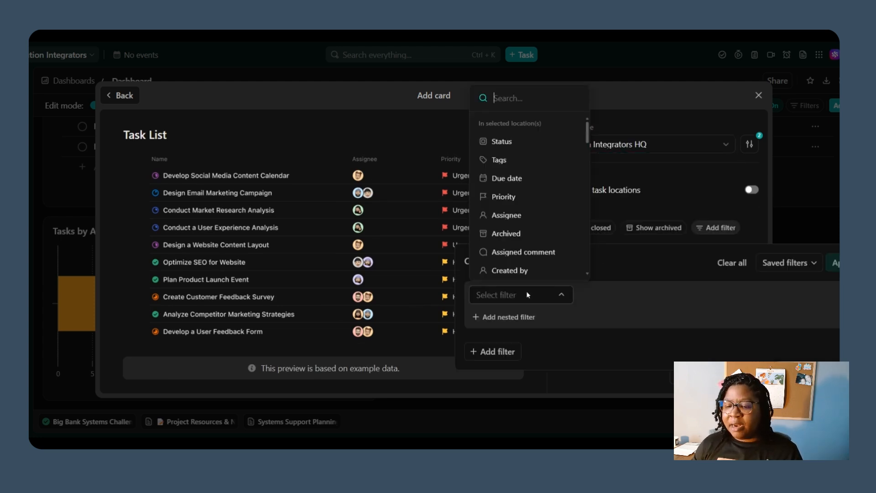
click(541, 142)
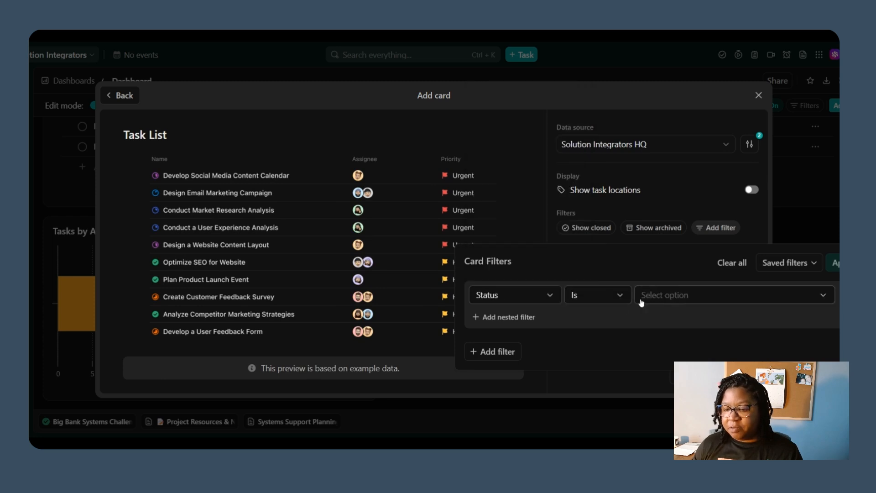
click(707, 295)
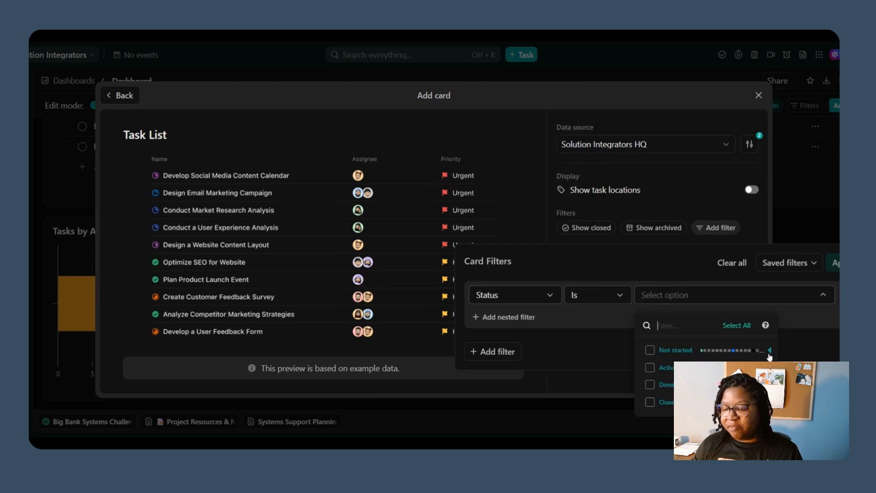
click(666, 367)
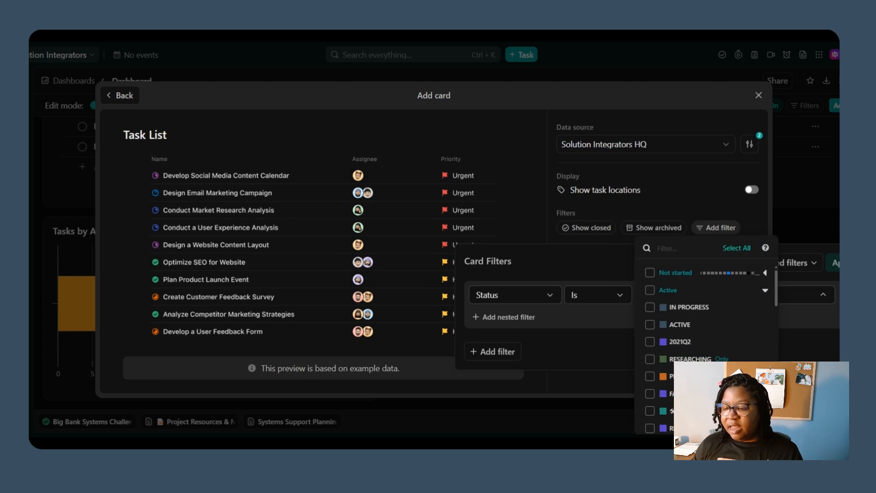
scroll(773, 321, down, 15)
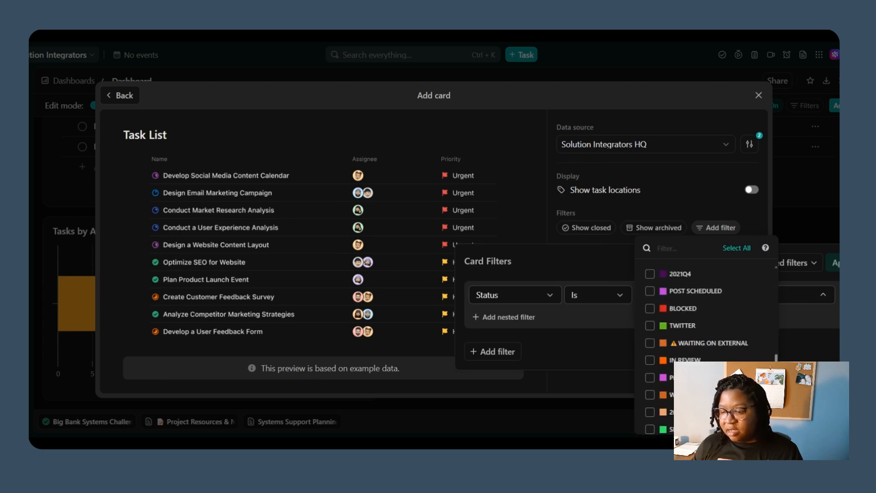
scroll(779, 320, up, 15)
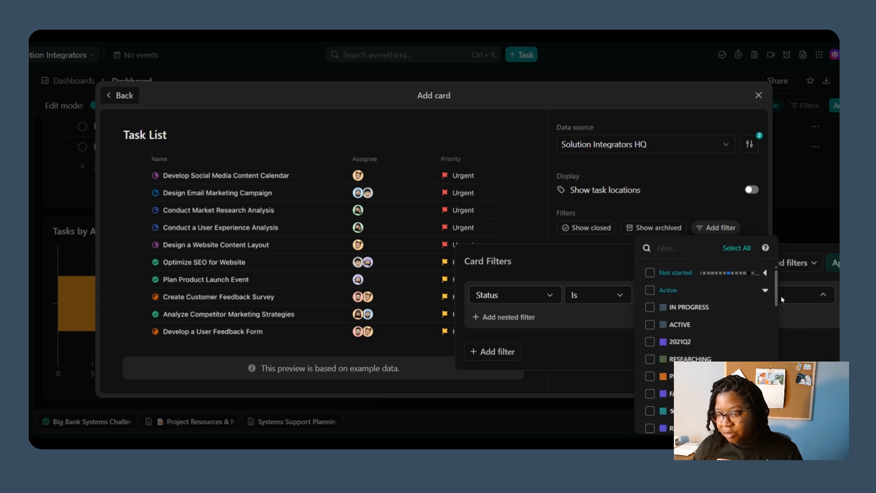
scroll(730, 292, down, 5)
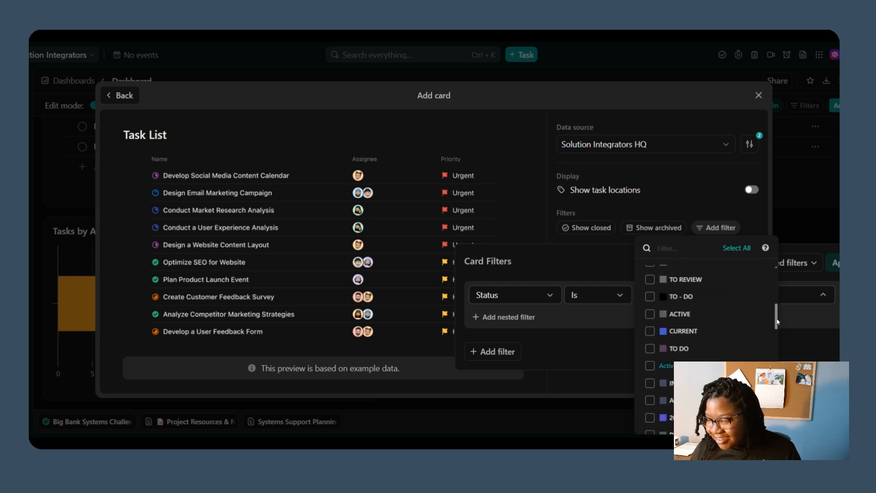
click(678, 296)
click(609, 339)
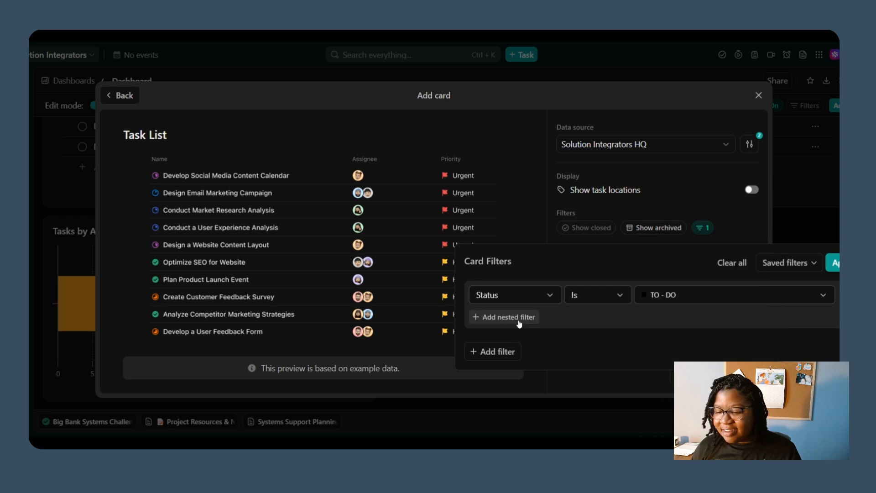
Step: Add a nested AND filter for the tag 2 | onboarding and apply the card filters
click(519, 317)
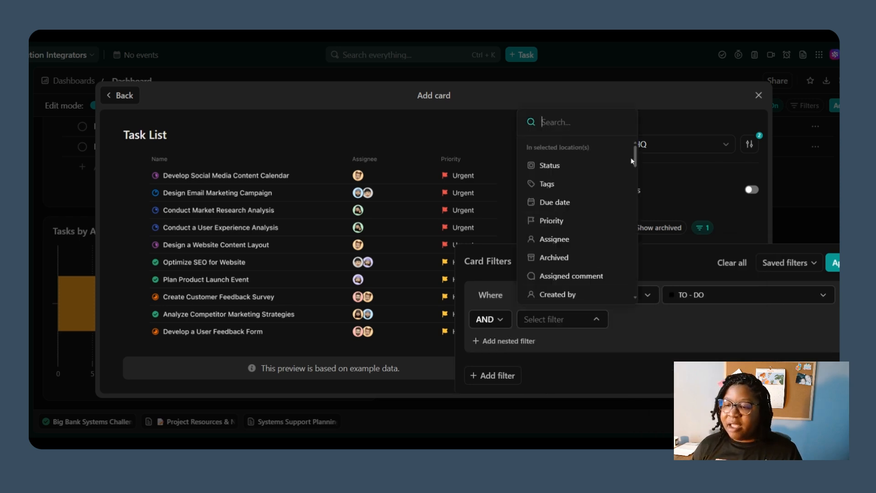
click(586, 184)
click(714, 320)
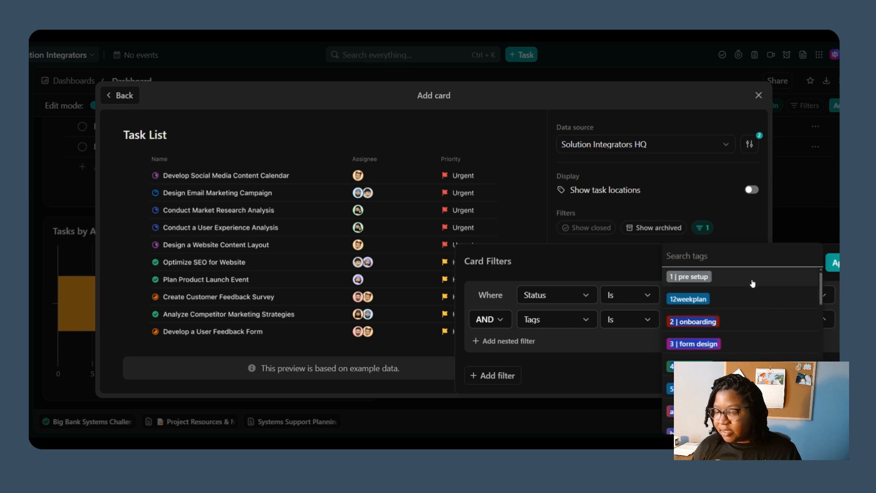
click(741, 325)
click(834, 263)
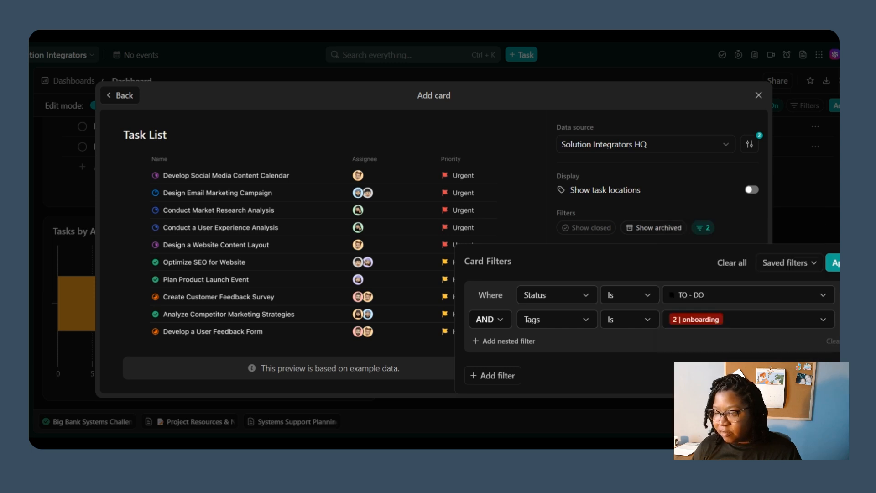
click(835, 263)
Step: Name the card Open Onboarding Tasks and add it to the dashboard
click(145, 135)
text(Open Onboard)
text(ing Tasks)
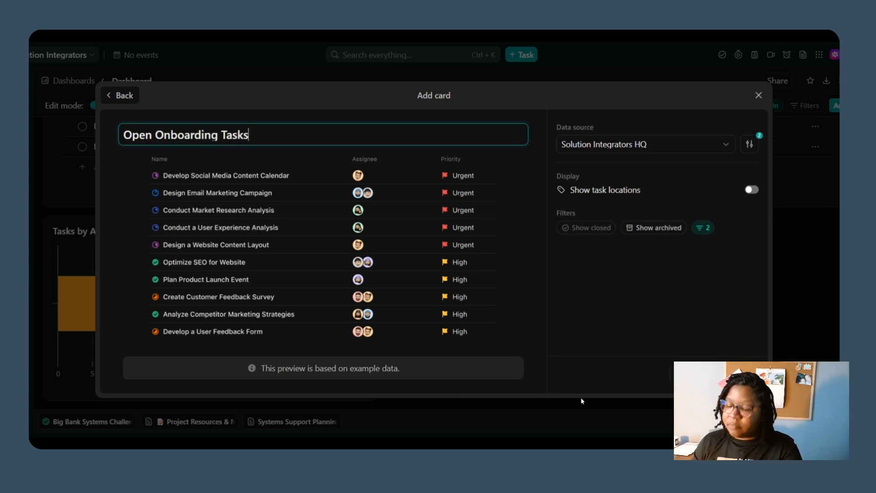
click(736, 375)
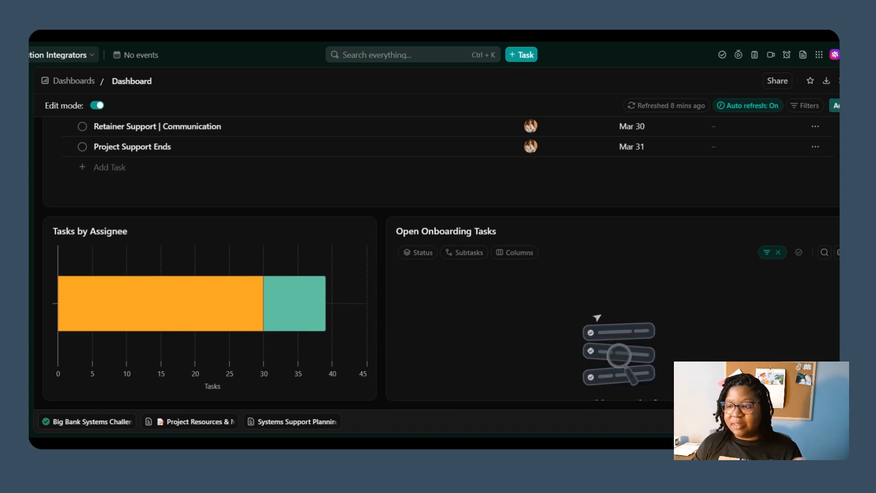
Step: Browse the table card types available for the dashboard
click(836, 106)
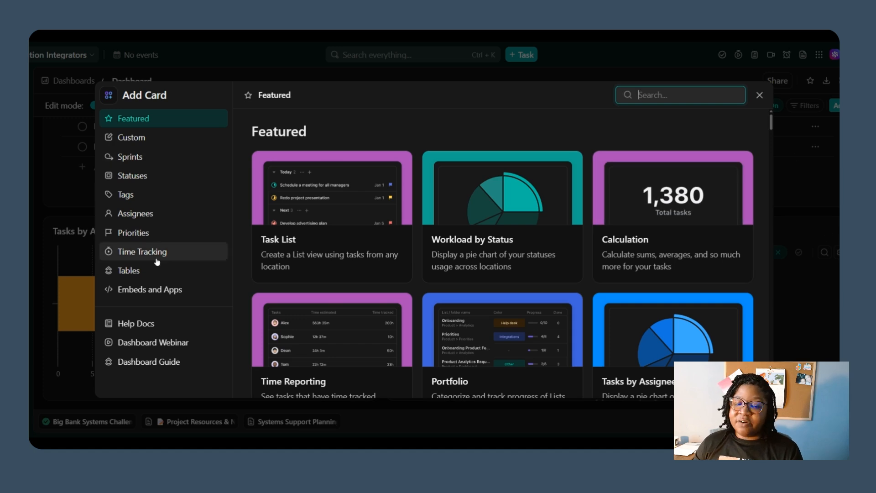
click(156, 273)
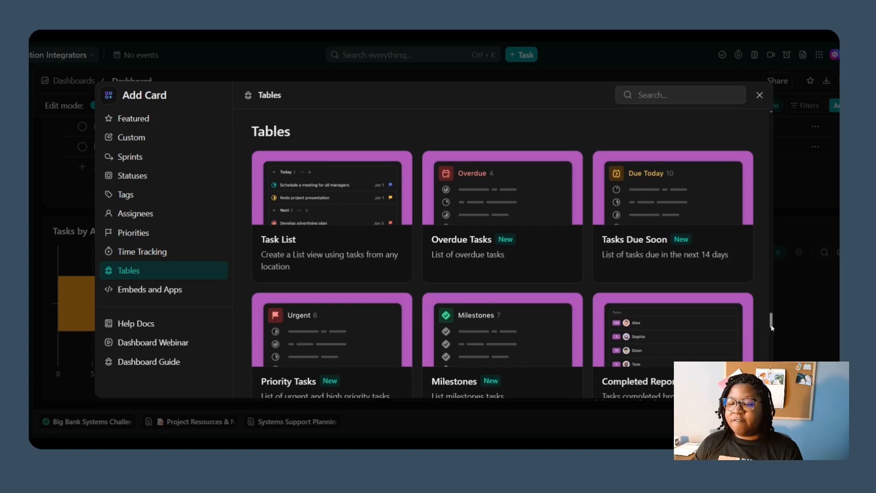
scroll(772, 330, down, 3)
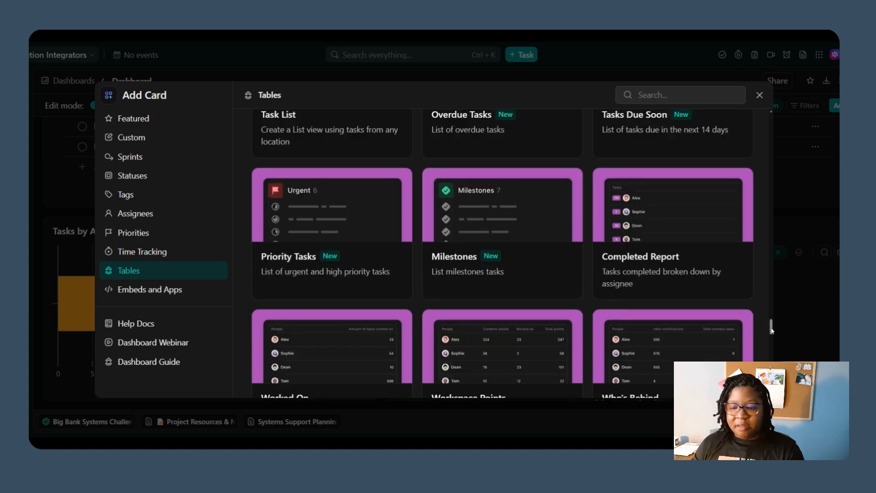
scroll(775, 328, down, 3)
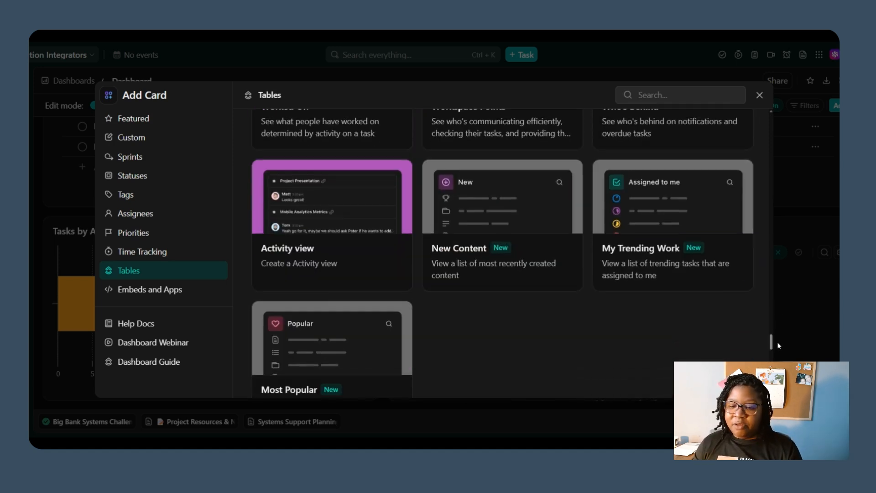
scroll(777, 341, down, 2)
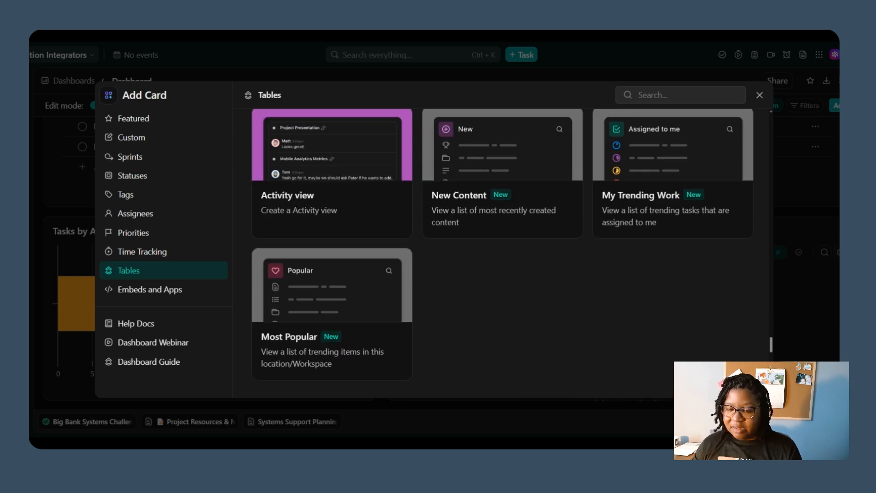
scroll(782, 335, up, 10)
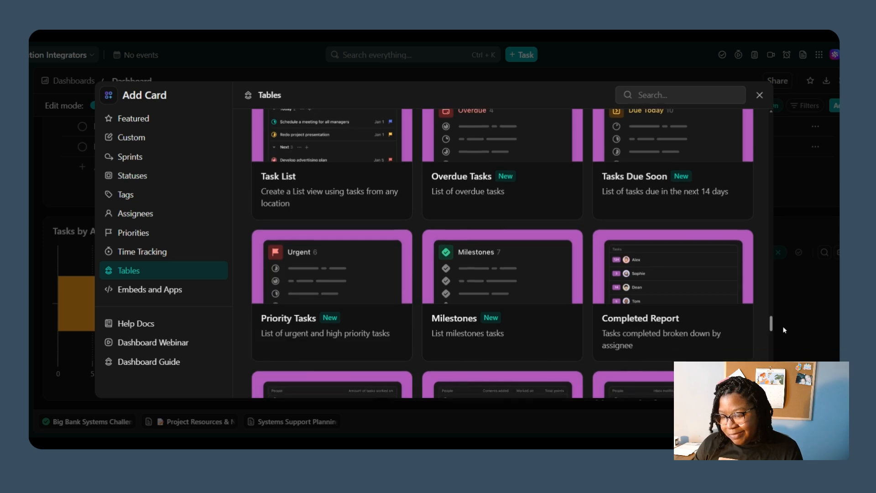
scroll(784, 330, down, 3)
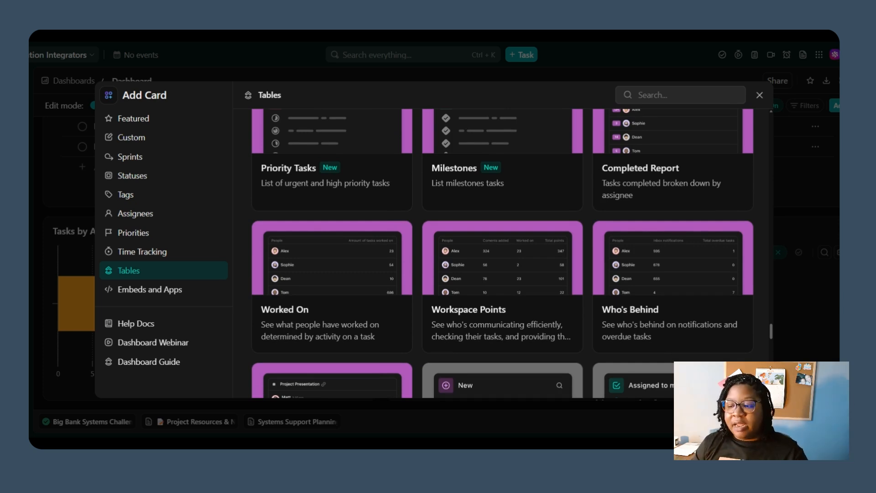
scroll(774, 329, down, 4)
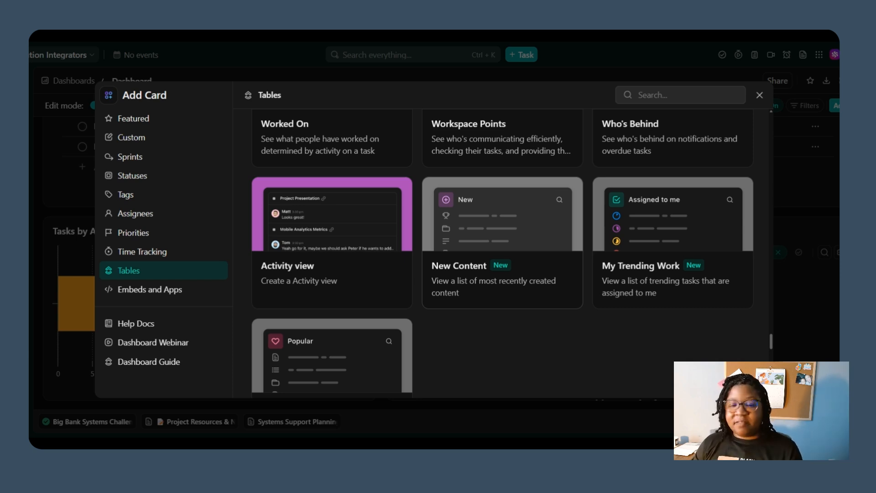
Step: Add an Activity view card to the dashboard with Client Management as its data source
click(366, 254)
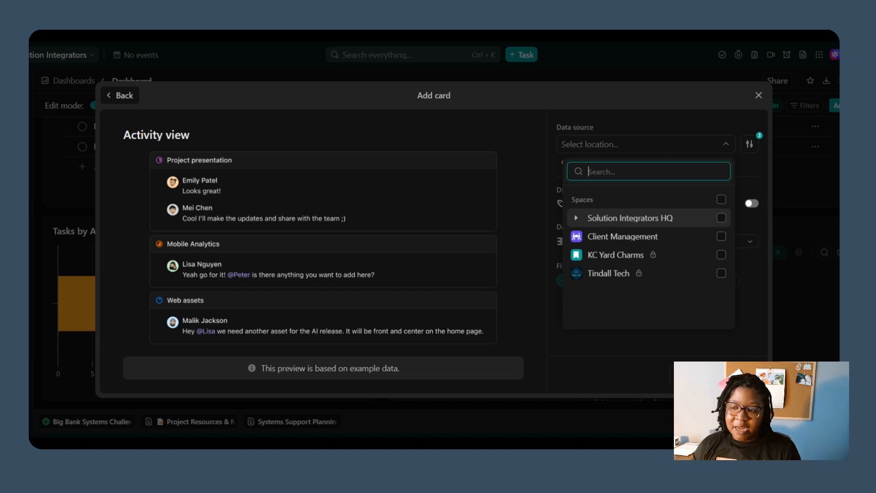
click(721, 236)
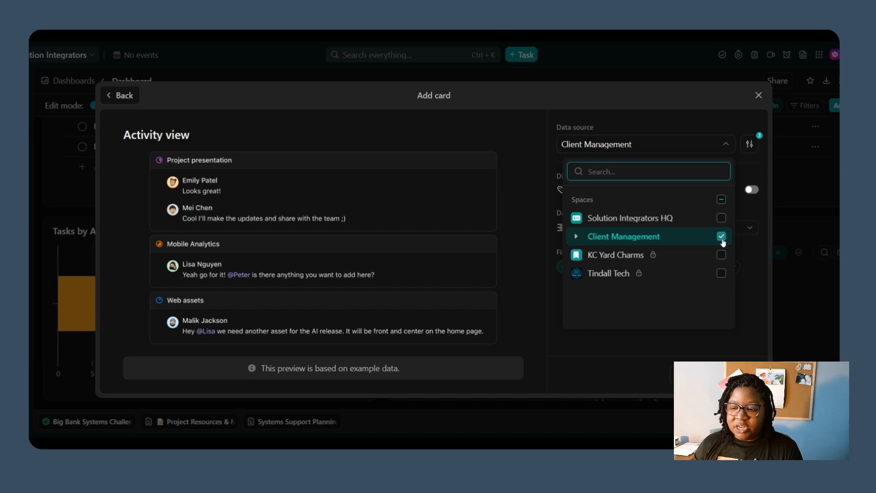
click(740, 346)
click(735, 374)
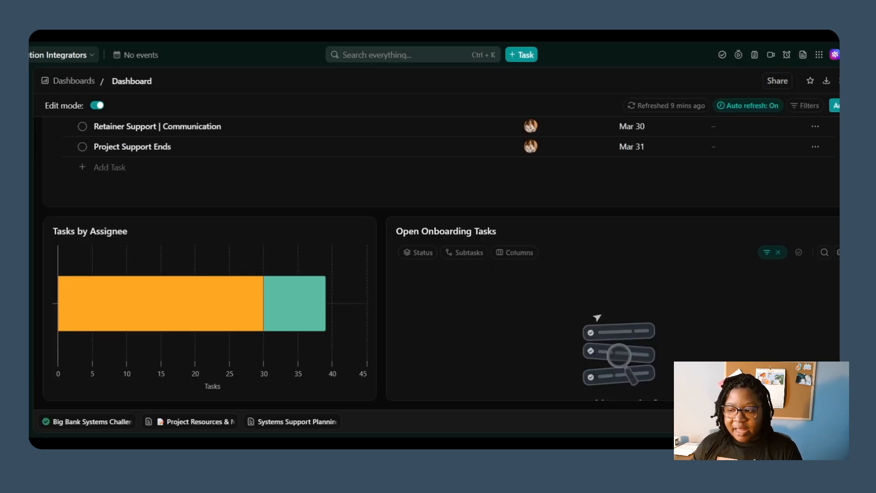
drag(446, 298, 838, 316)
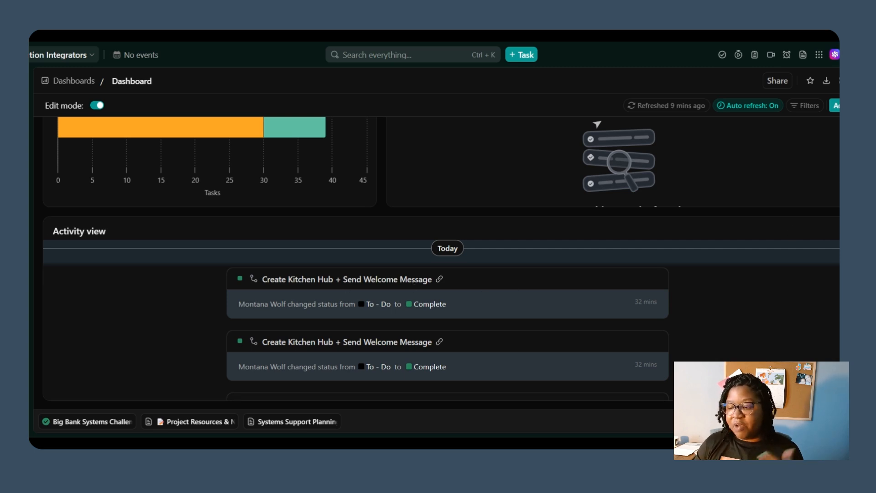
Step: Review the finished dashboard's cards and turn off its edit mode
scroll(439, 255, up, 2)
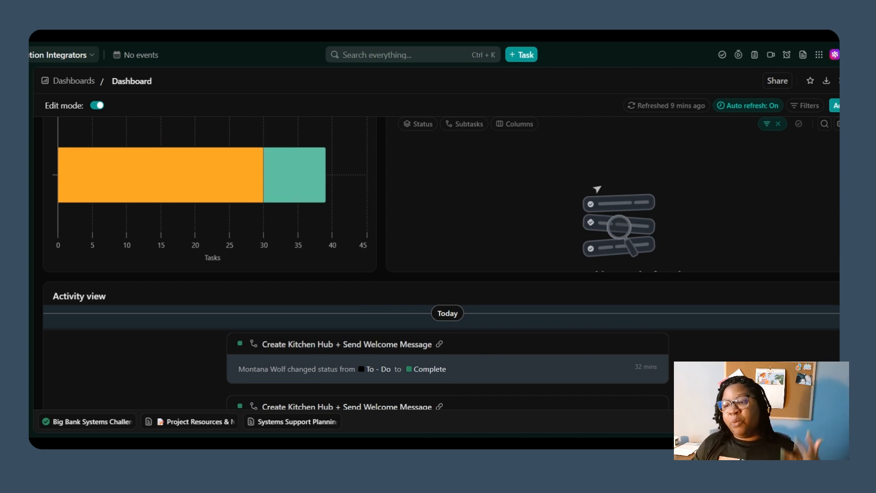
scroll(438, 256, up, 3)
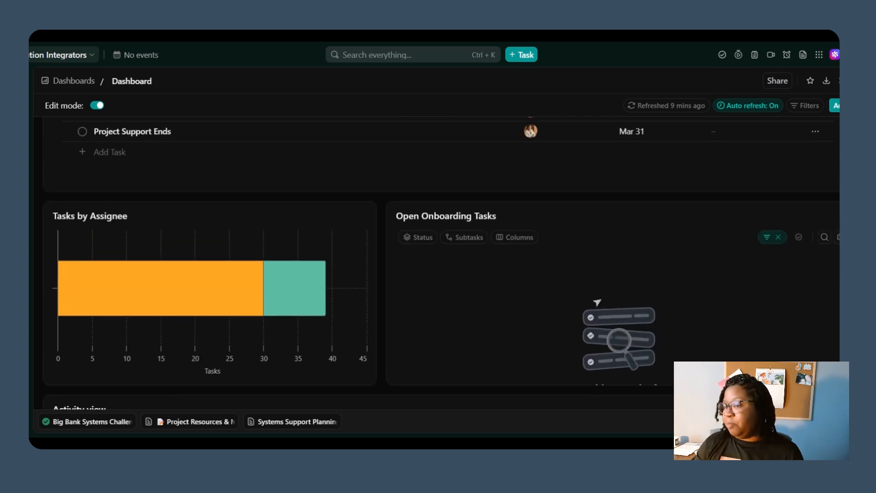
scroll(438, 256, up, 4)
scroll(438, 256, down, 8)
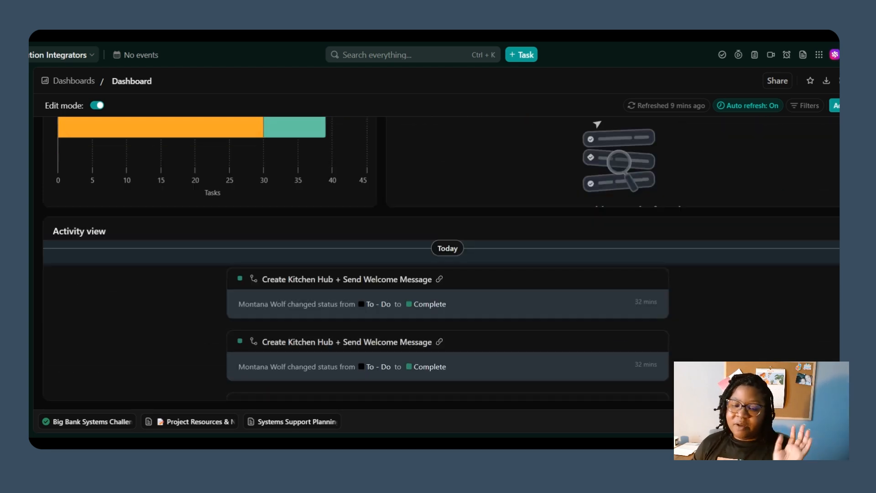
scroll(438, 260, up, 6)
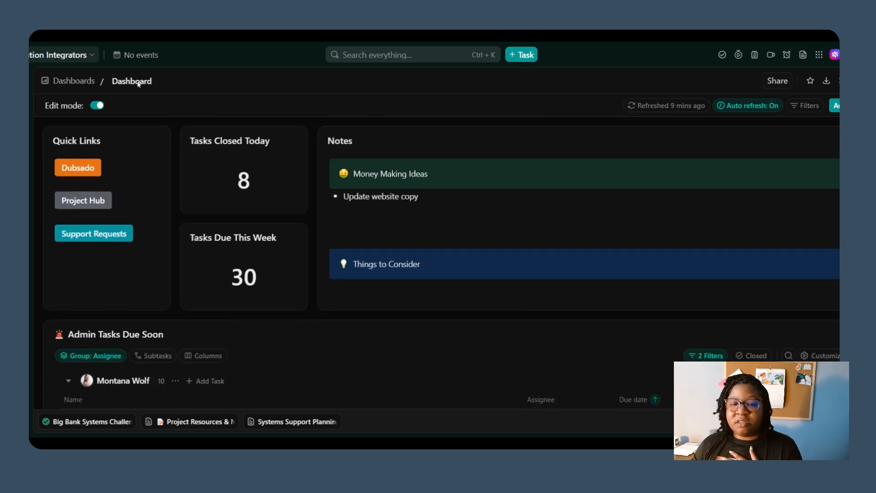
click(97, 106)
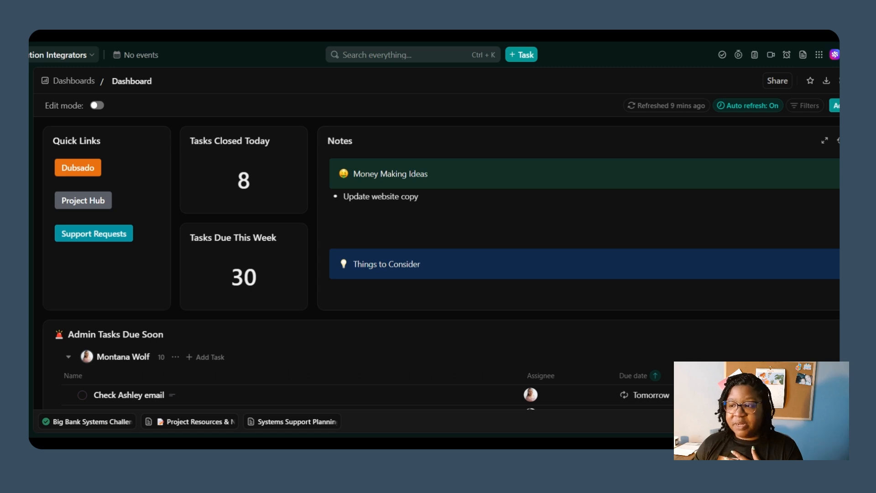
scroll(438, 264, down, 2)
scroll(438, 265, up, 2)
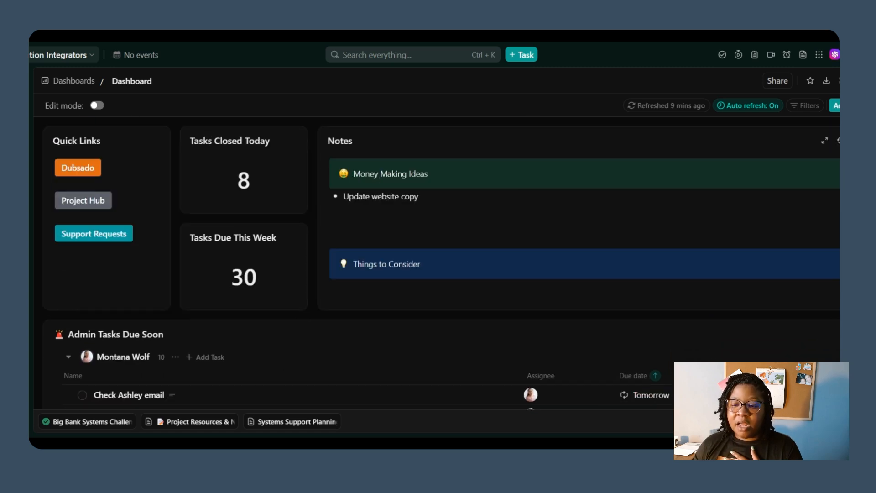
Step: Enter the text dfh below the Update website copy bullet in the Notes card, and close the Notepad
click(370, 210)
text(dfh)
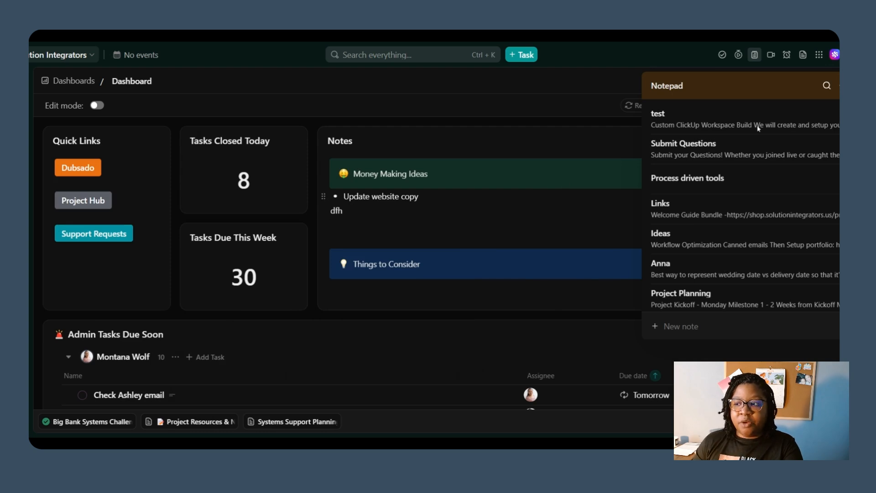
click(843, 86)
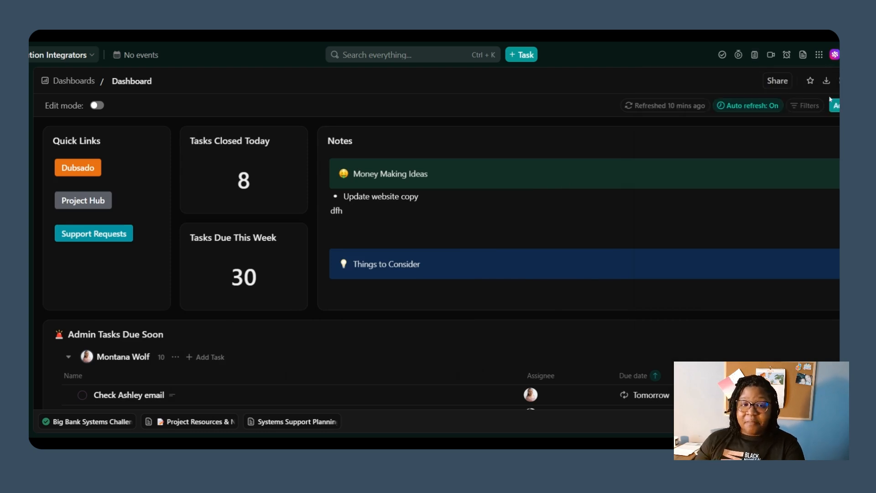
double_click(337, 211)
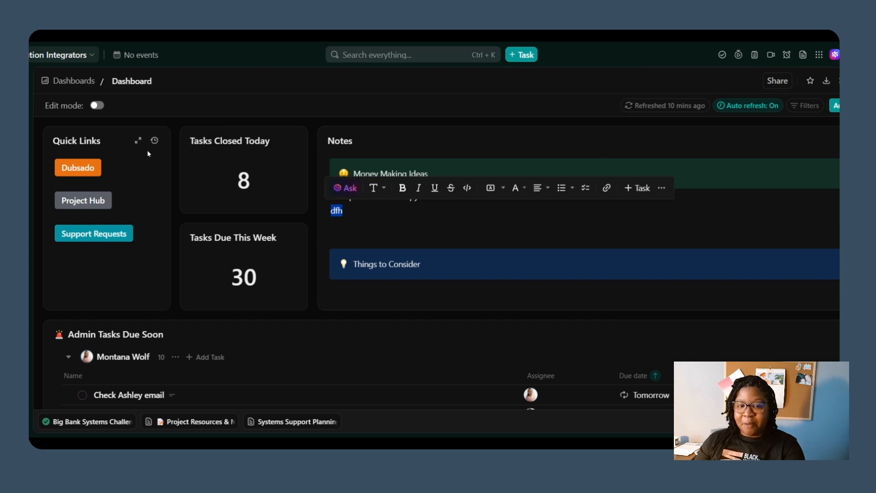
click(370, 239)
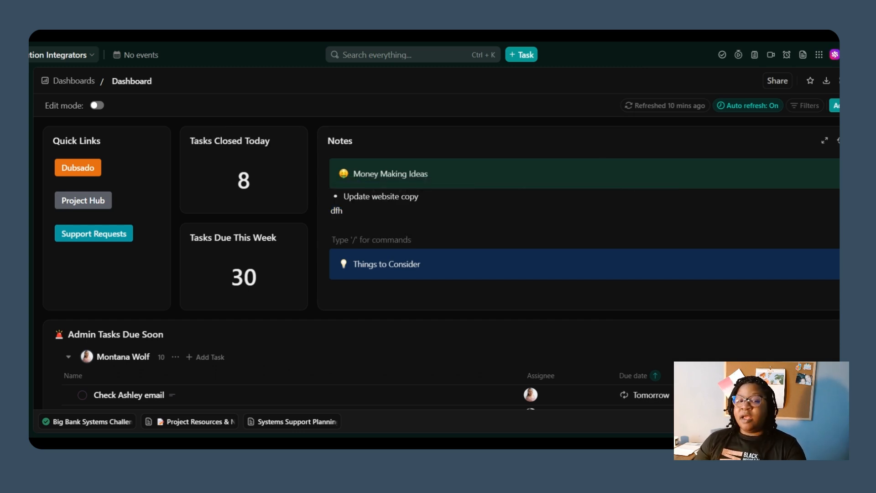